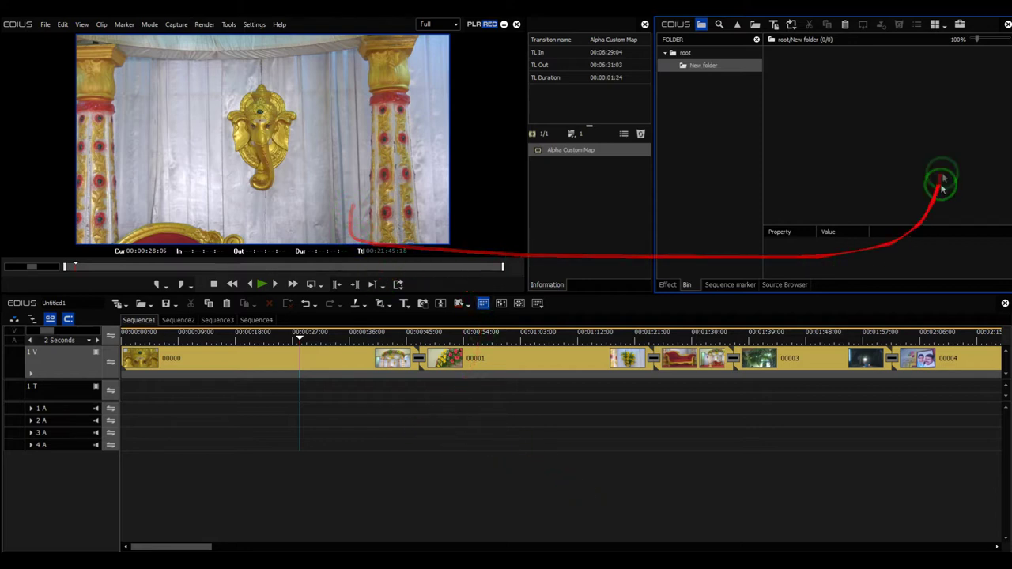
Step: Capture the frame of clip 00000 at 00:00:27:07 as a still image in the bin's New folder
left_click(204, 362)
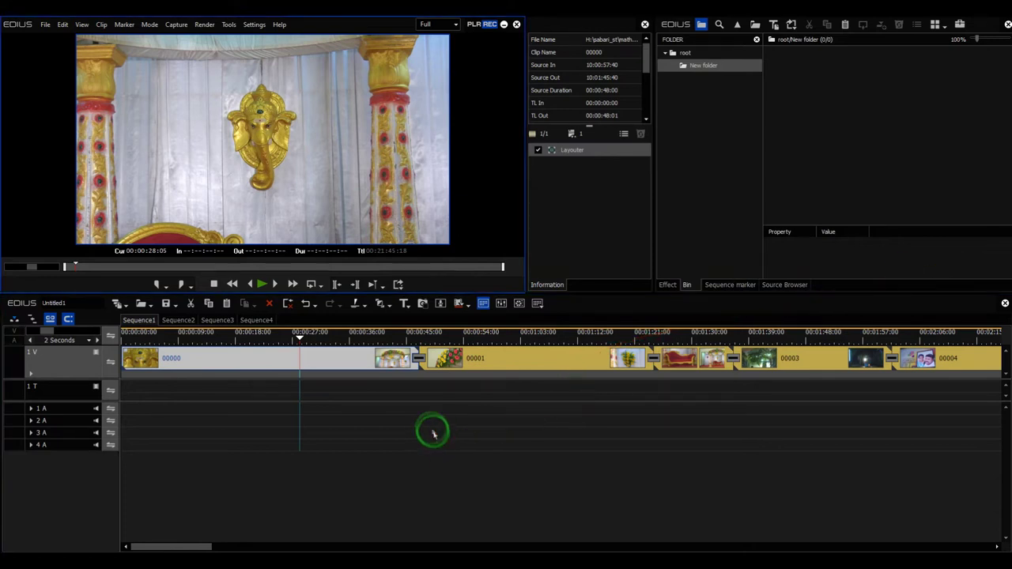
left_click(287, 338)
left_click_drag(287, 339, 293, 339)
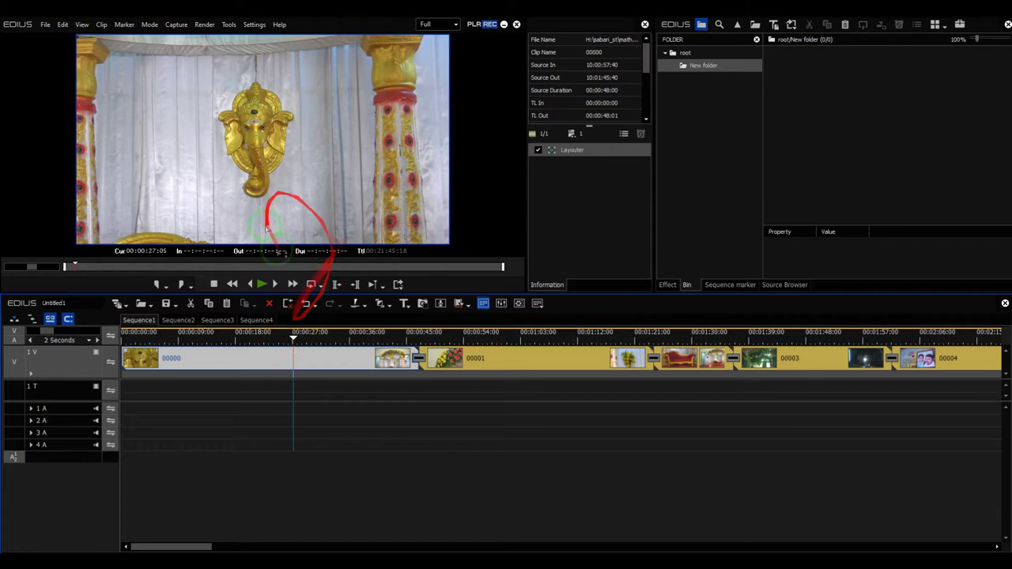
left_click_drag(281, 338, 280, 158)
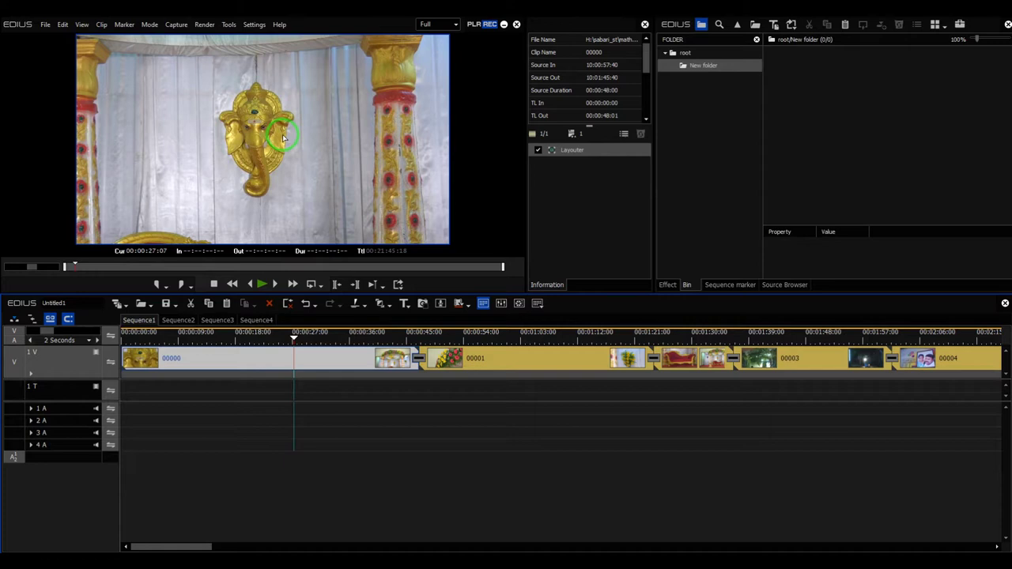
left_click(423, 303)
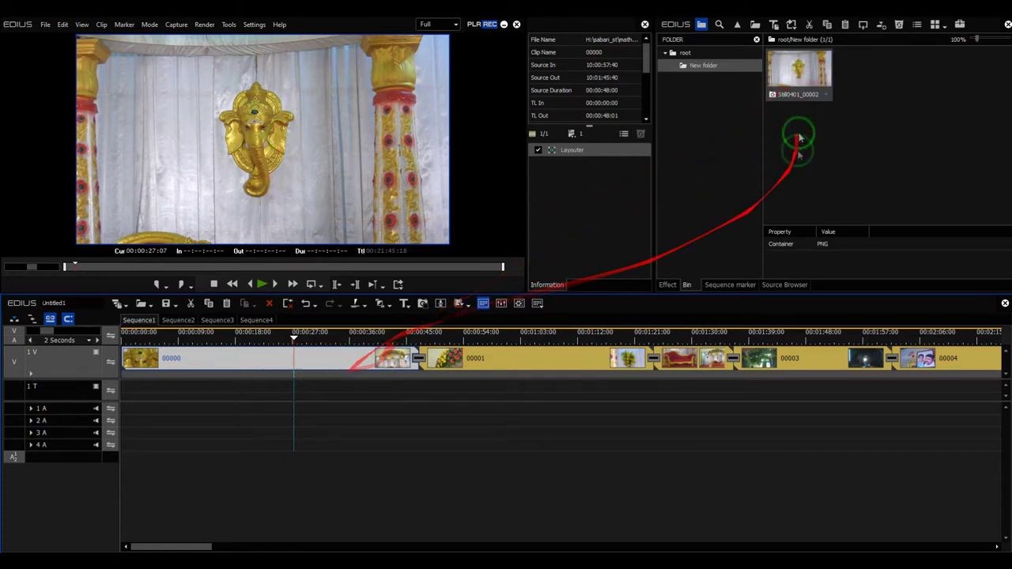
left_click_drag(807, 77, 203, 546)
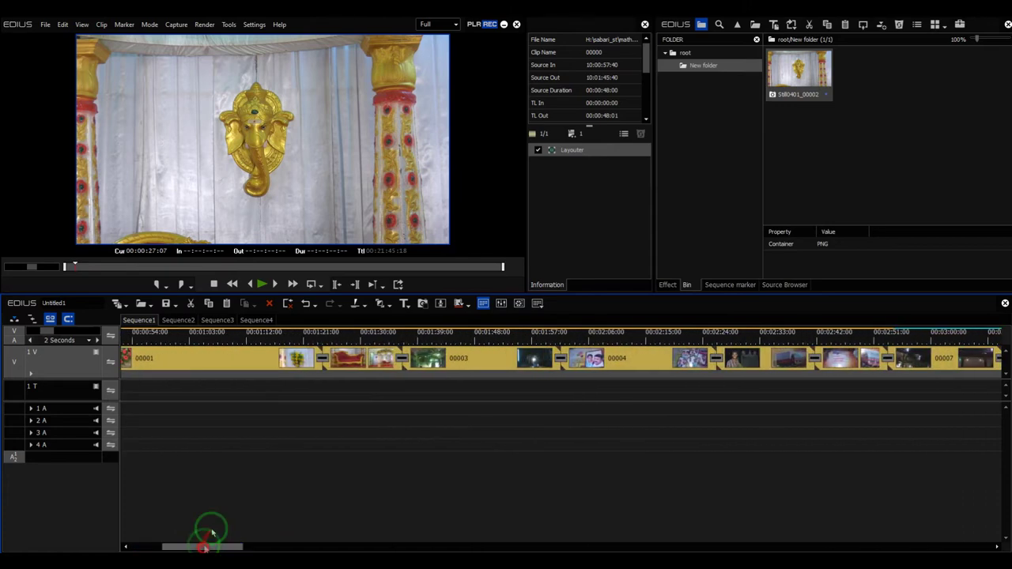
left_click(239, 338)
left_click_drag(239, 339, 221, 377)
left_click(794, 76)
right_click(795, 75)
left_click(456, 514)
Step: Capture the frame of clip 00017 at 00:04:08:09 as a second still image in the bin's New folder
left_click(201, 545)
left_click_drag(202, 547, 293, 544)
left_click(375, 335)
left_click_drag(375, 337, 393, 342)
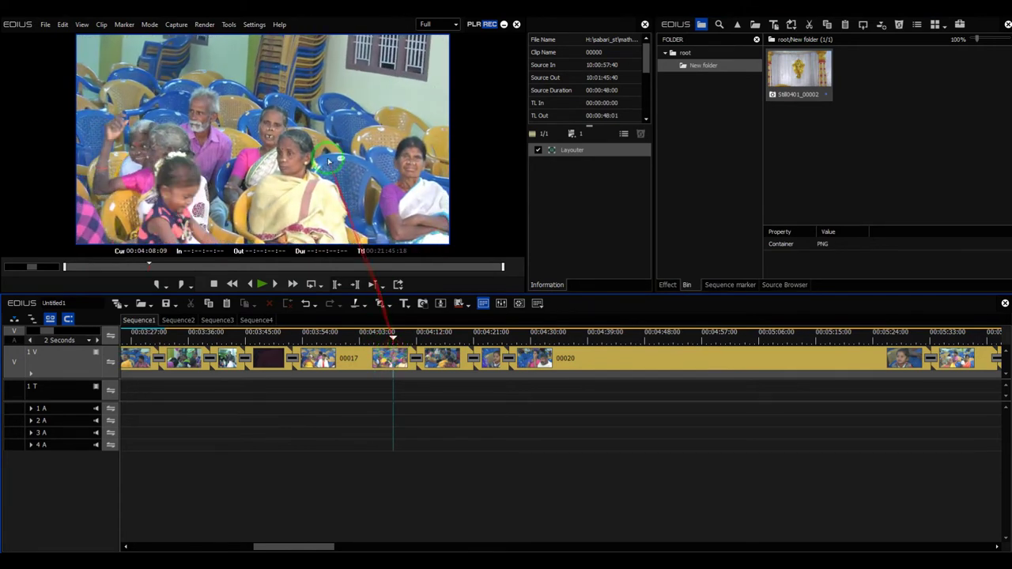
left_click(329, 160)
left_click(402, 361)
left_click(381, 365)
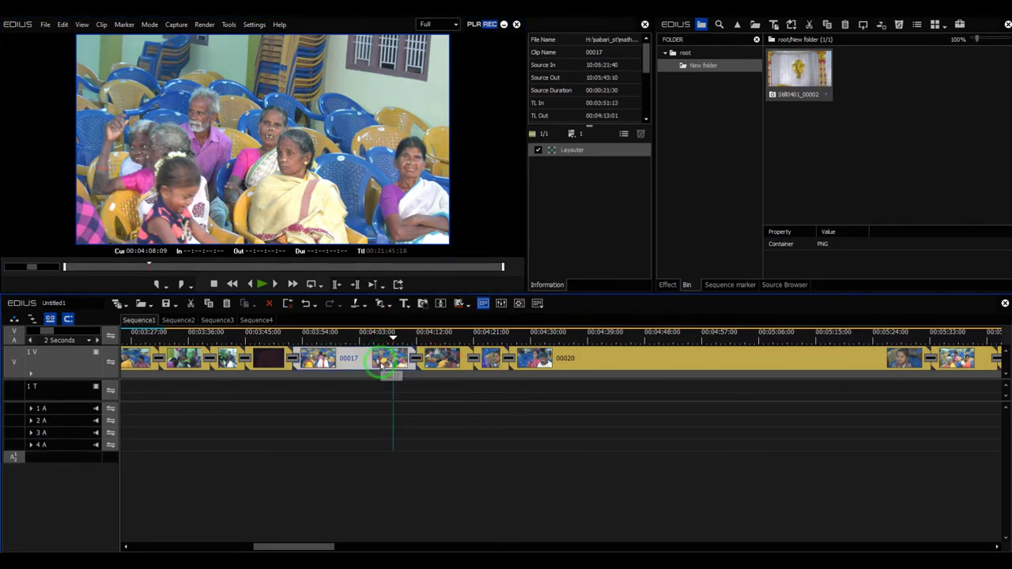
left_click_drag(388, 364, 870, 75)
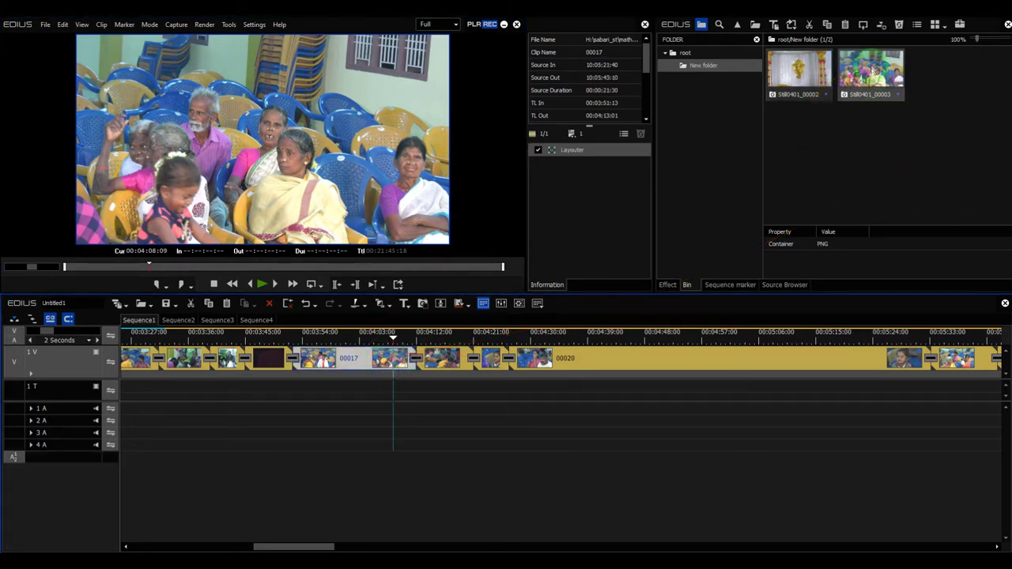
Step: Locate the second still's file in Explorer, and open both captured stills, Still0401_00002.png and Still0401_00003.png, in Photoshop
right_click(862, 71)
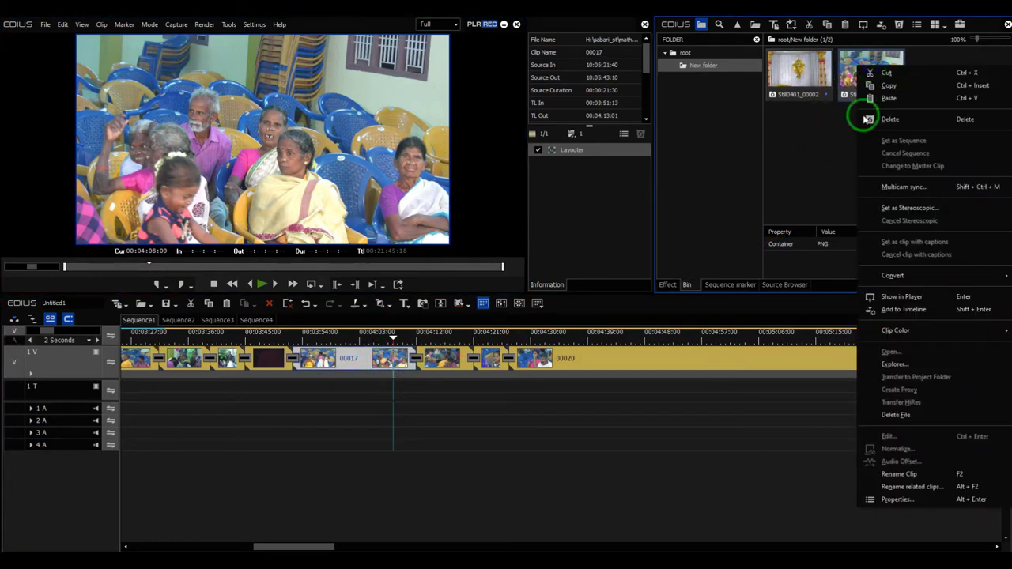
left_click(909, 366)
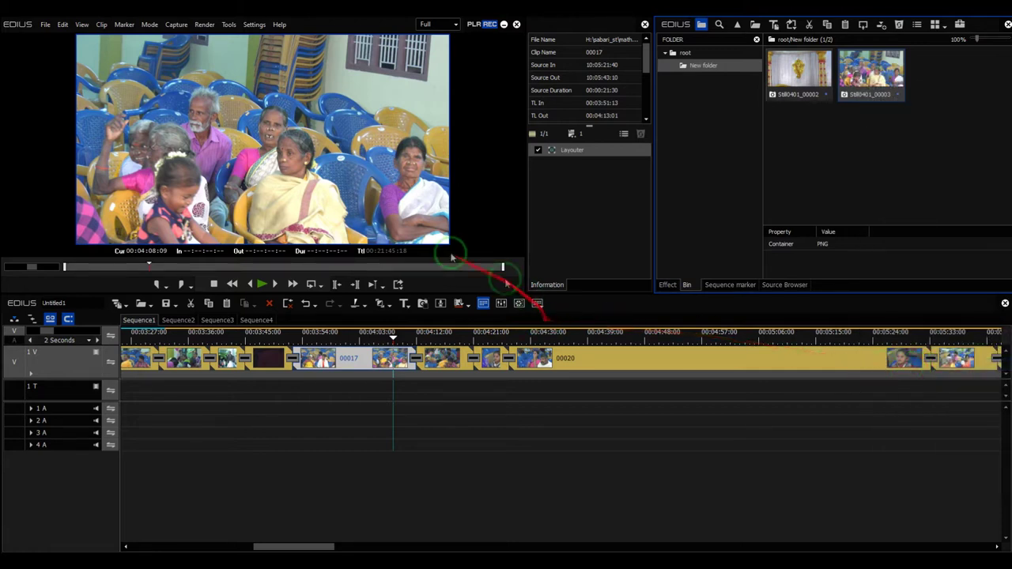
mouse_move(265, 528)
left_click(399, 522)
left_click_drag(357, 228, 515, 85)
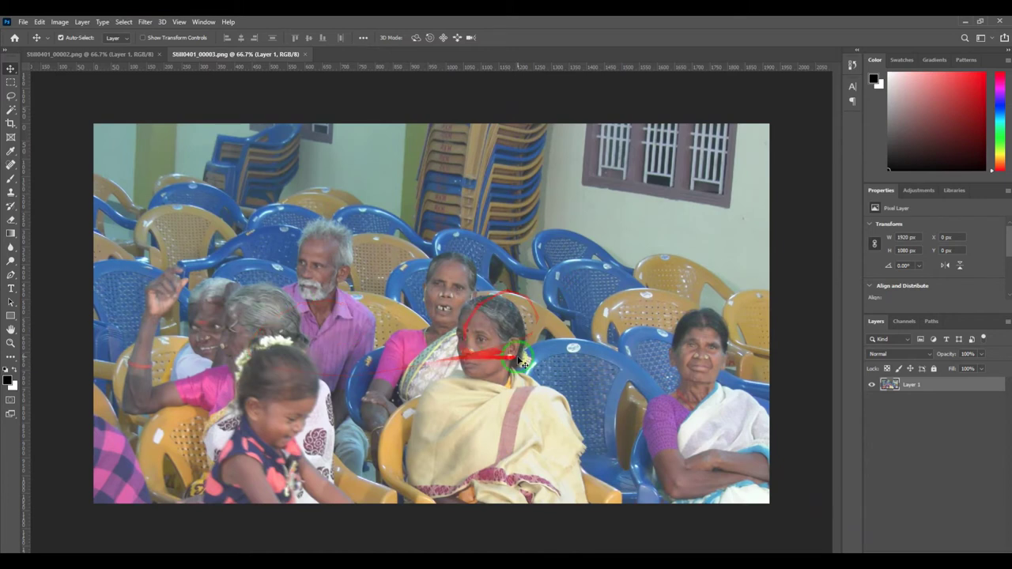
left_click(117, 56)
left_click(235, 54)
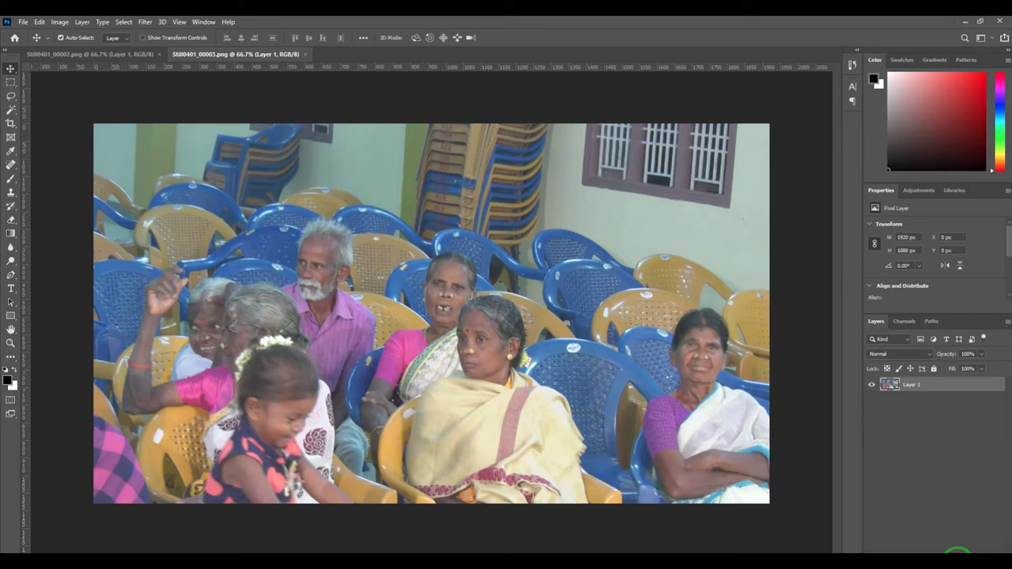
left_click(956, 551)
left_click(181, 124)
left_click(556, 267)
key("ctrl+l")
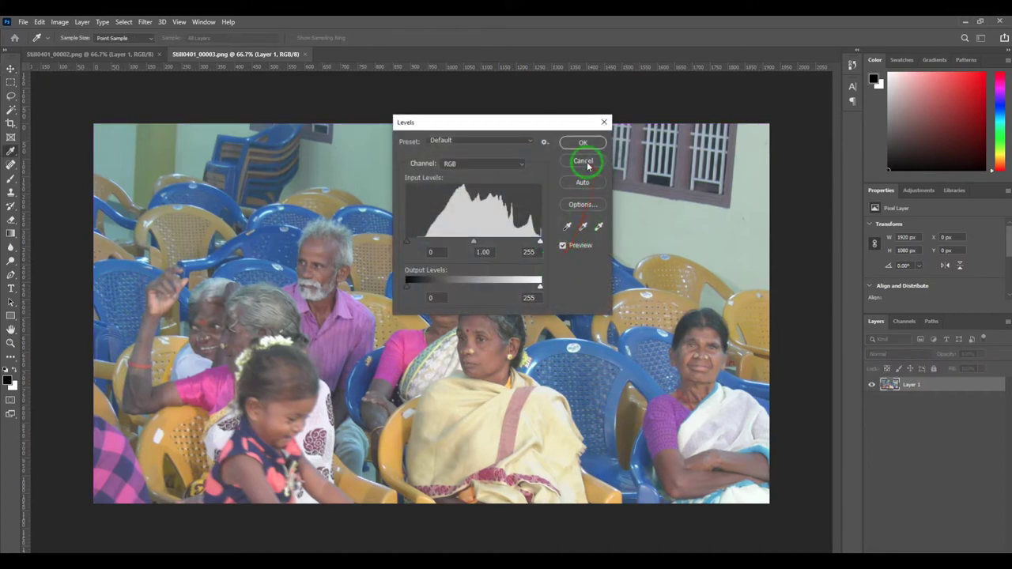
left_click(581, 164)
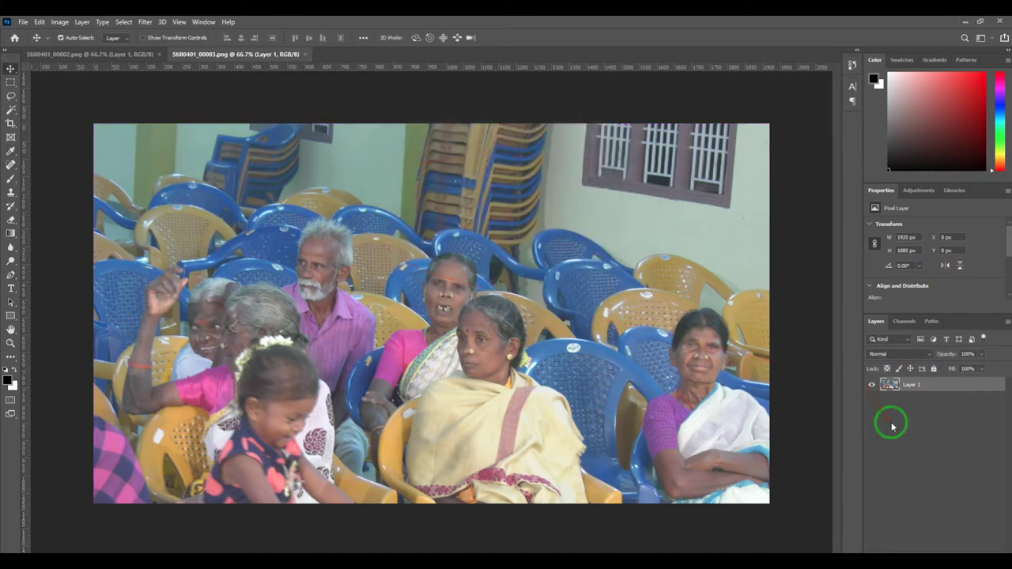
Step: Add a Levels adjustment layer to Still0401_00003.png with RGB input levels of 38, 1.07 and 227
left_click(953, 551)
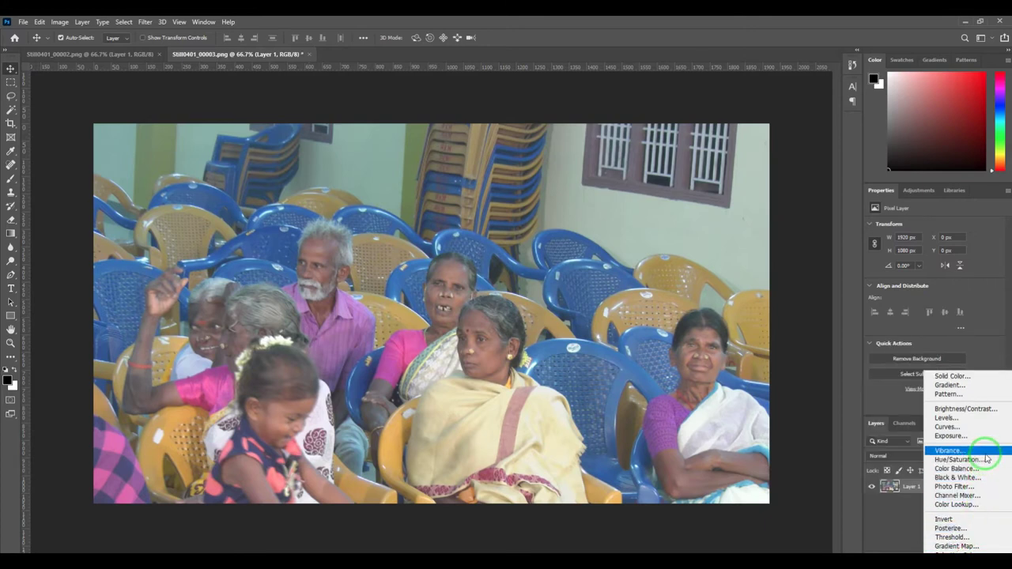
left_click(985, 417)
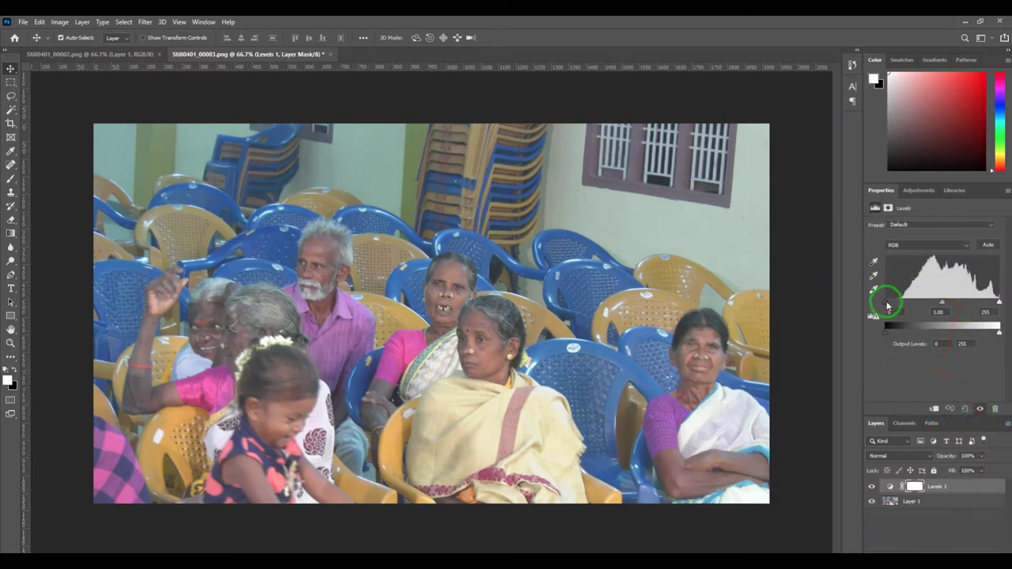
left_click_drag(889, 303, 897, 303)
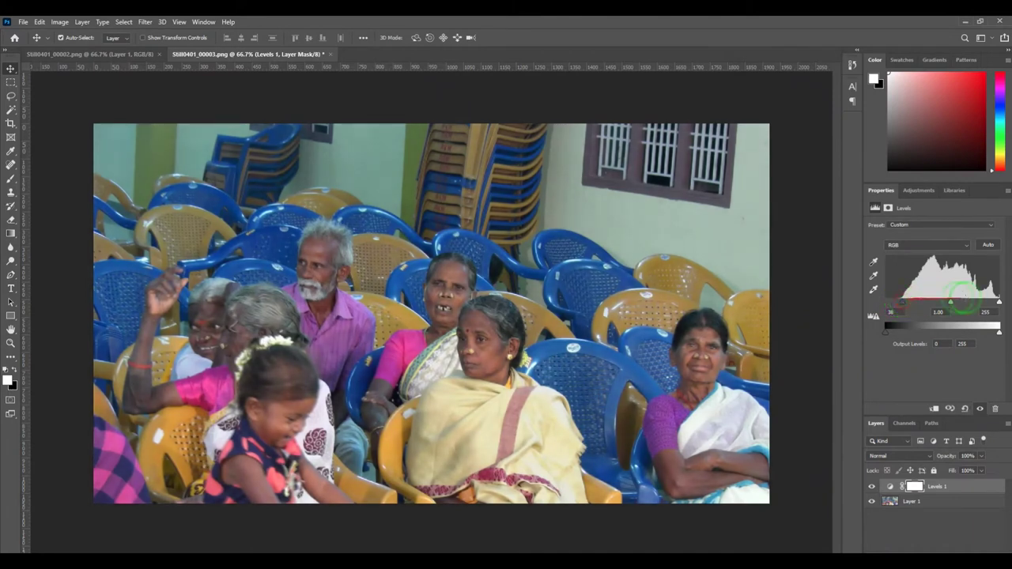
left_click_drag(1000, 304, 985, 303)
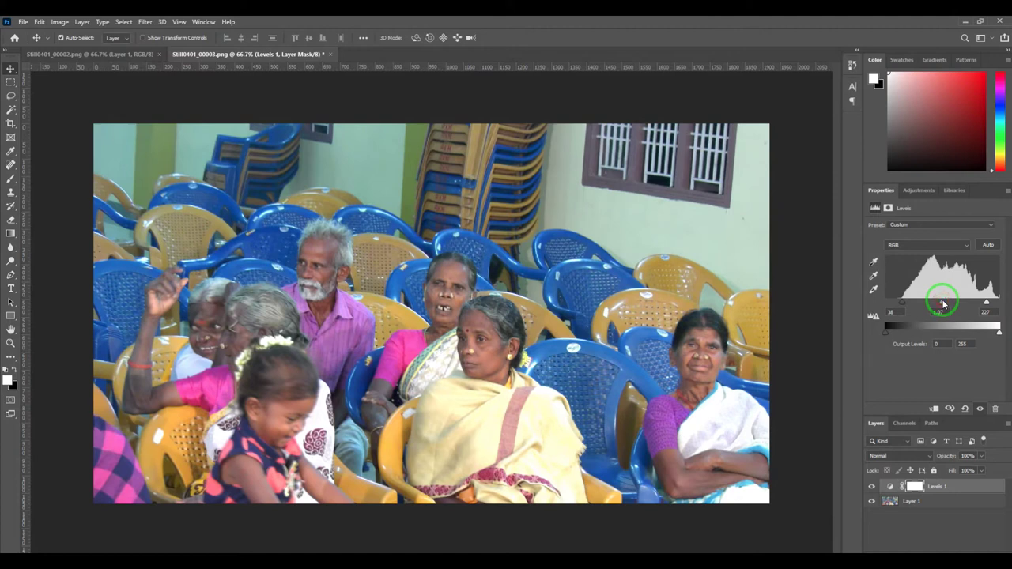
Step: Set the Red channel's white input level to 248 and shift its midtones slightly in the Levels adjustment
left_click(903, 245)
left_click(904, 258)
left_click(887, 308)
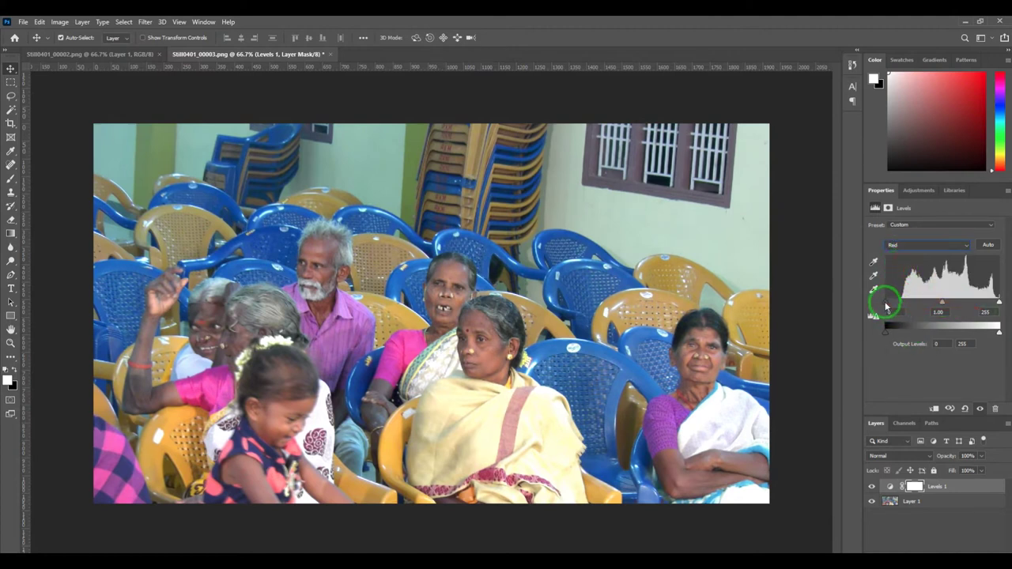
left_click(886, 307)
left_click(1001, 303)
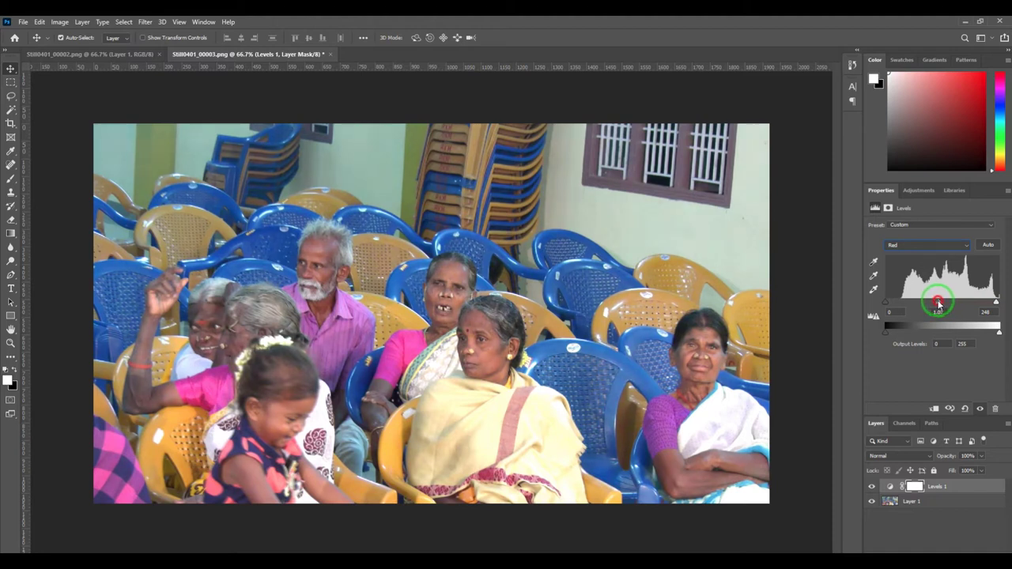
left_click(966, 486)
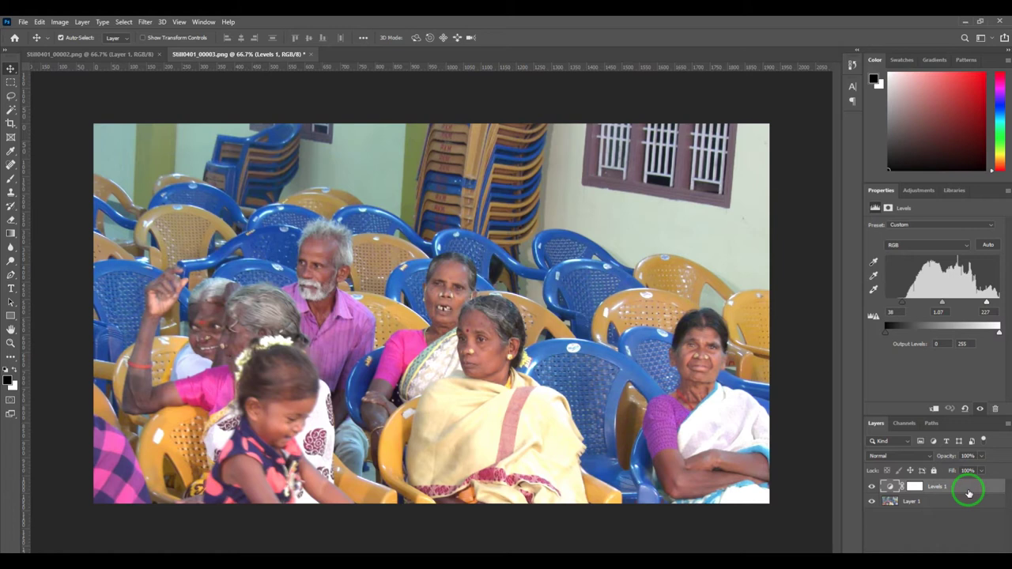
right_click(968, 494)
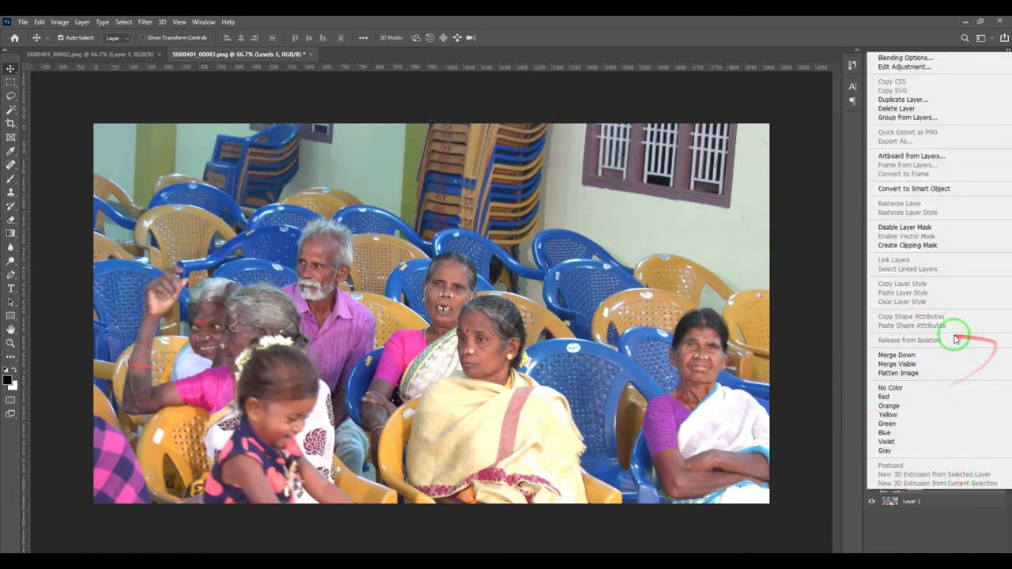
left_click(970, 523)
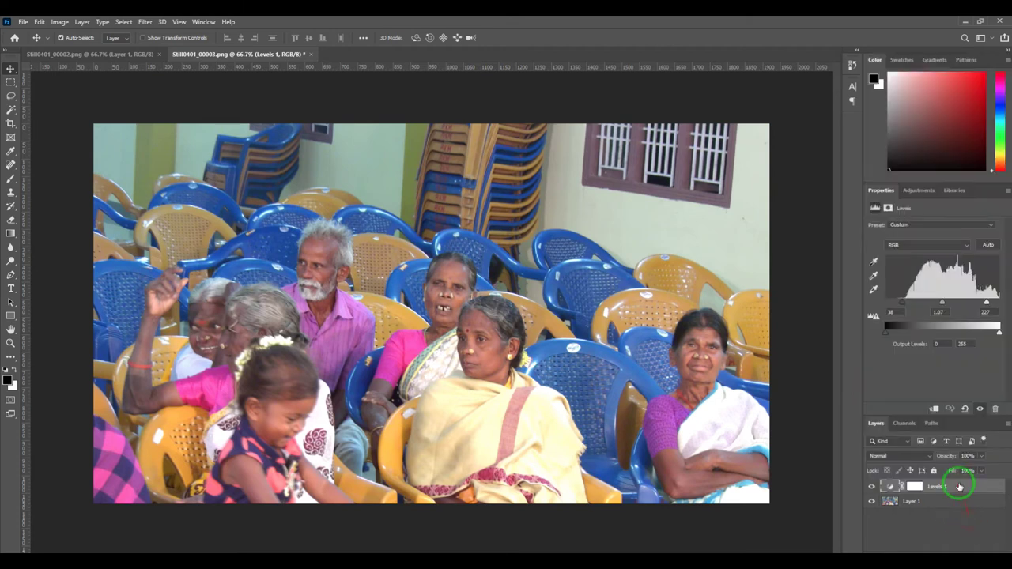
left_click(915, 488)
right_click(922, 488)
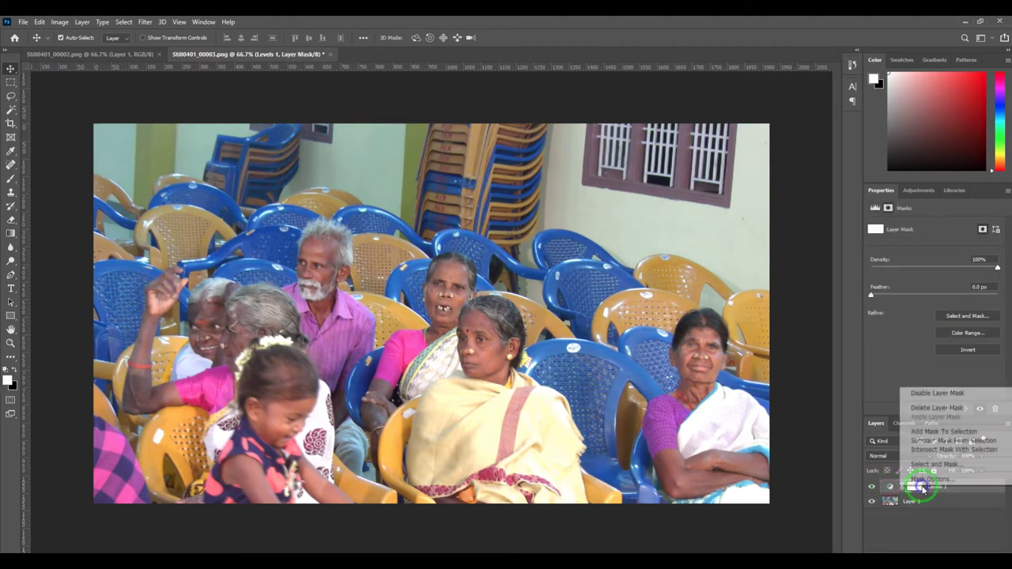
left_click(947, 524)
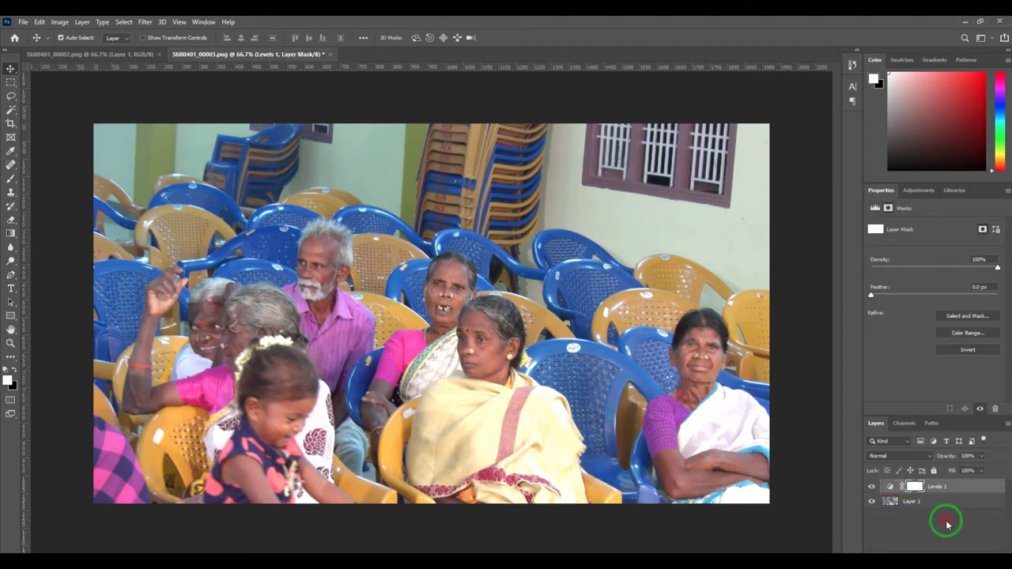
left_click(891, 486)
left_click(912, 486, "ctrl")
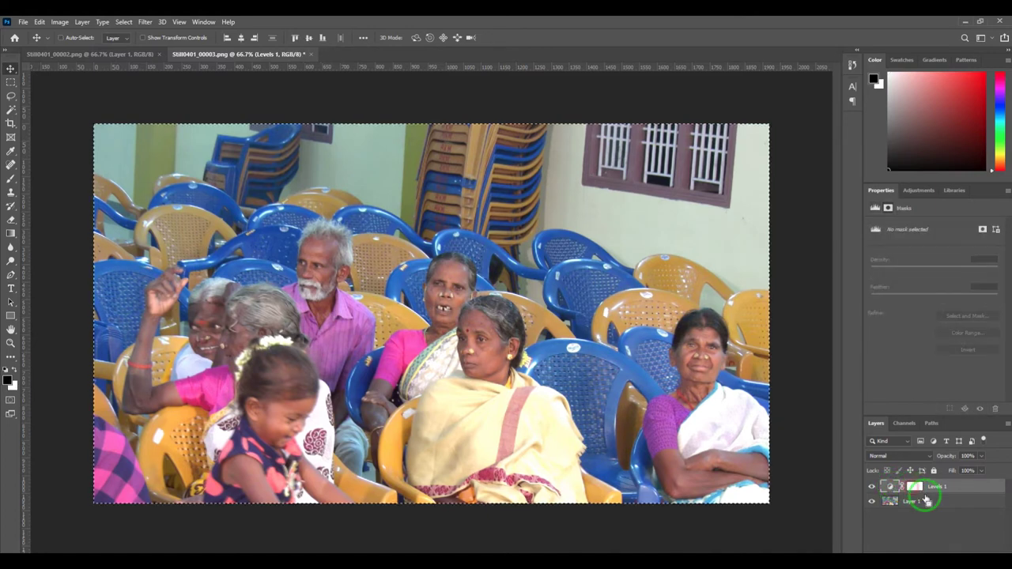
key("ctrl+d")
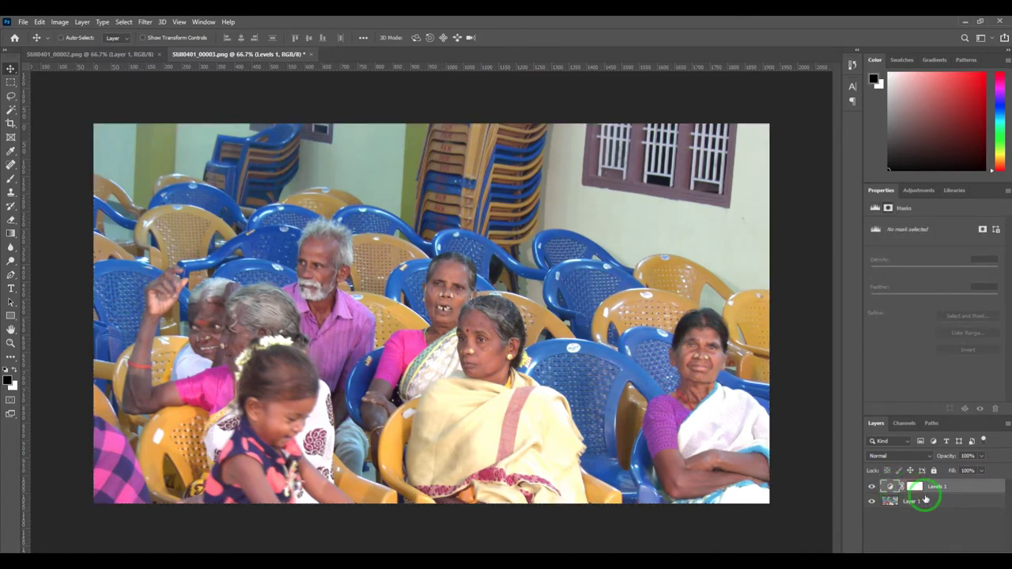
Step: Copy the Levels adjustment layer from Still0401_00003.png above the image layer in Still0401_00002.png
left_click(111, 54)
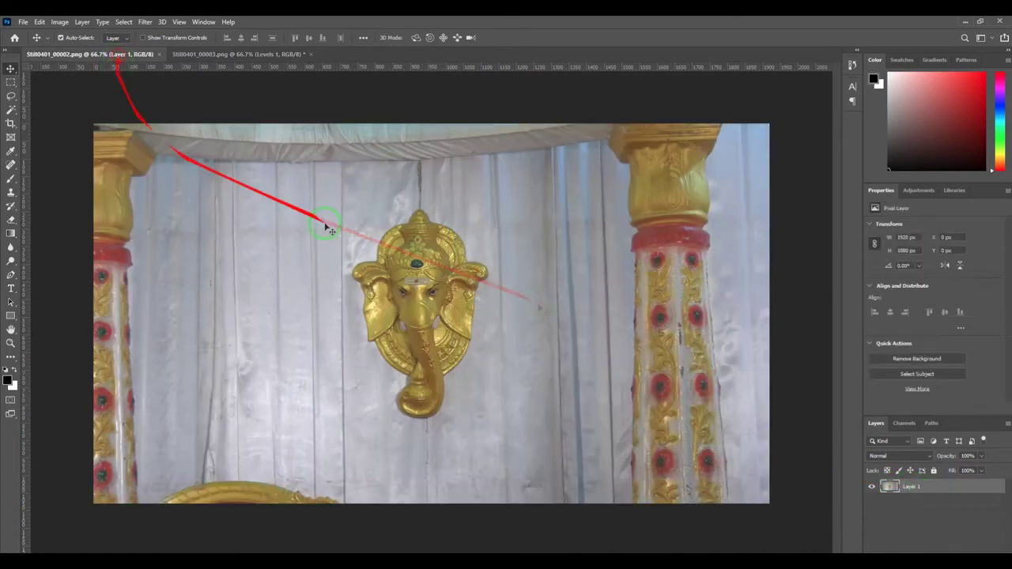
left_click(915, 516)
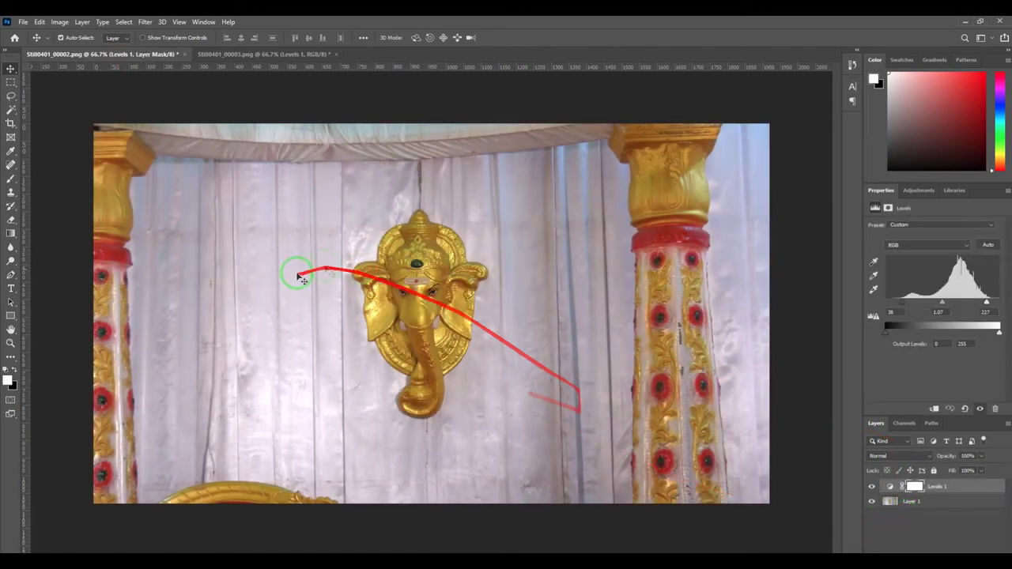
left_click(255, 53)
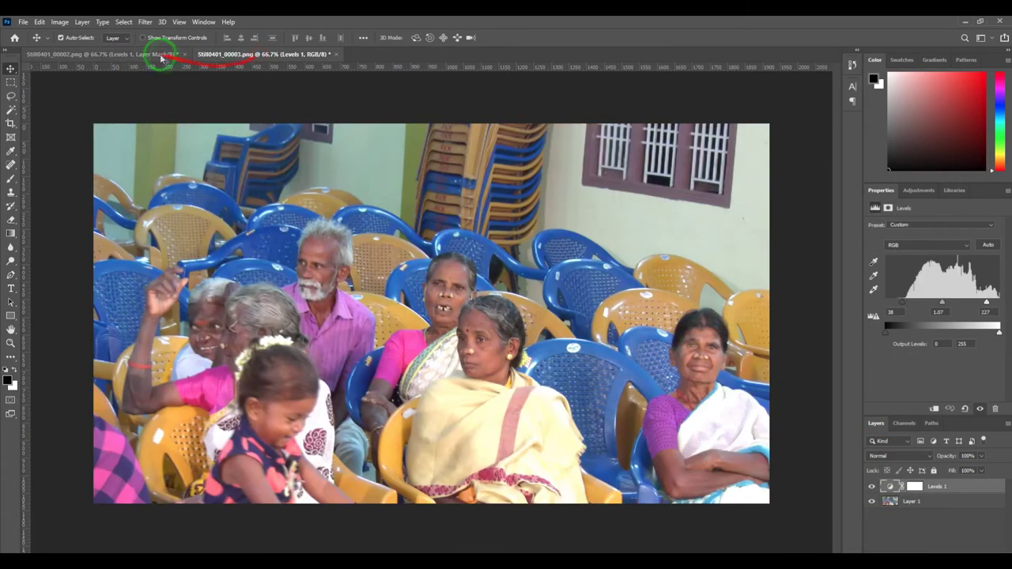
left_click(129, 54)
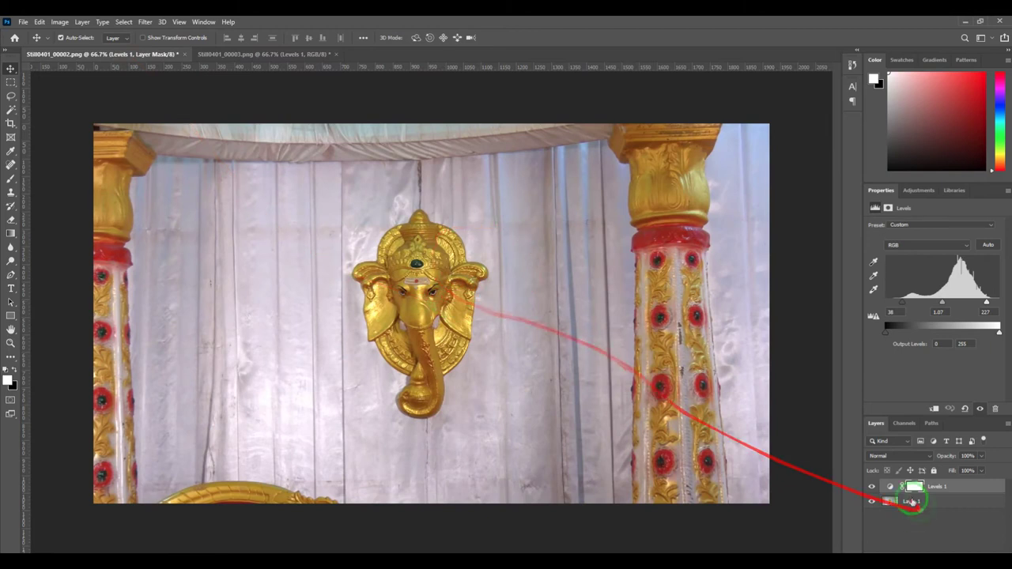
Step: Compare Still0401_00002.png with and without the Levels adjustment, and check it against the other corrected still
left_click(871, 486)
left_click(872, 486)
left_click(870, 486)
left_click(870, 486)
left_click(871, 487)
left_click(870, 487)
left_click(870, 486)
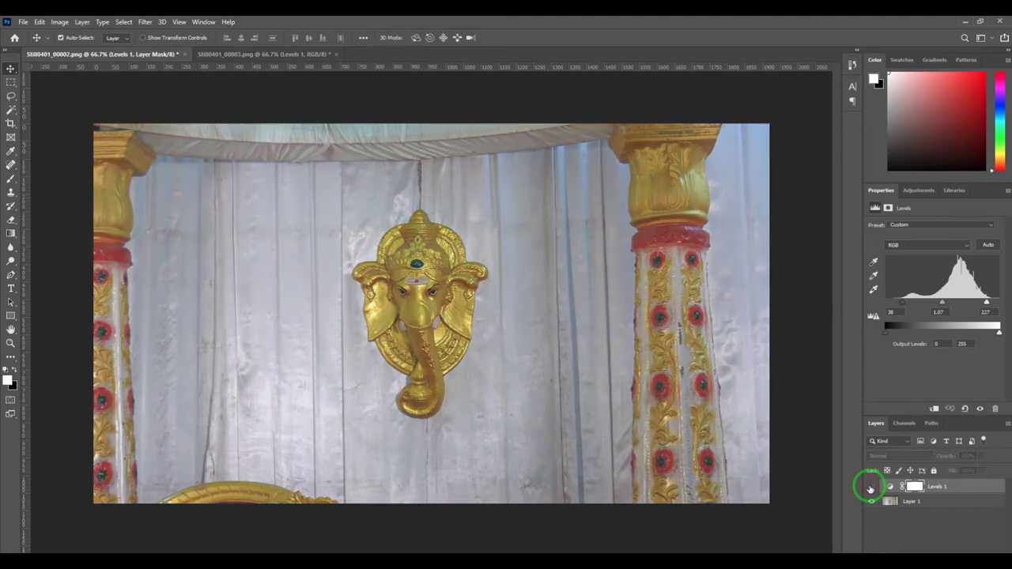
left_click(870, 486)
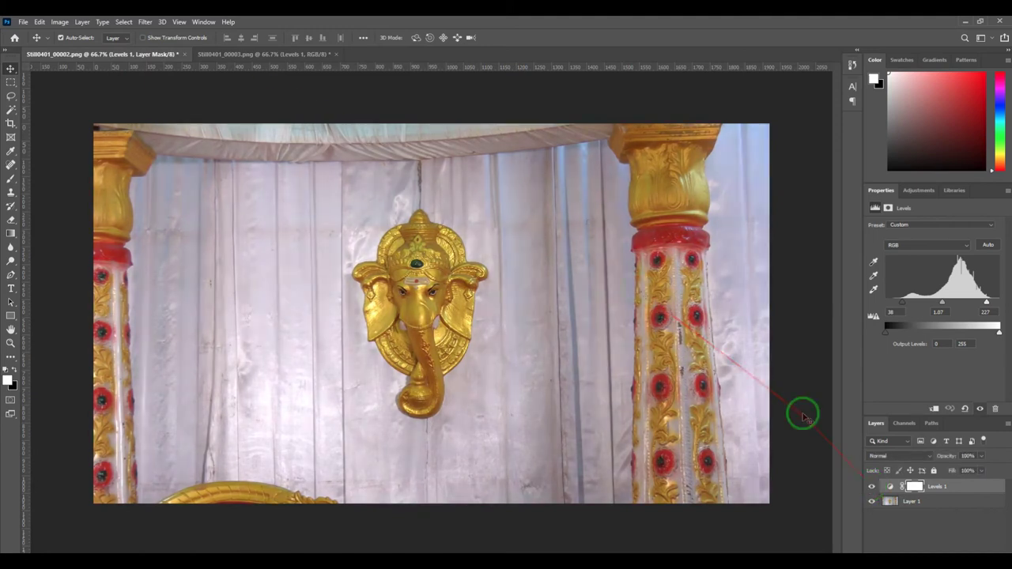
left_click(229, 53)
left_click(119, 56)
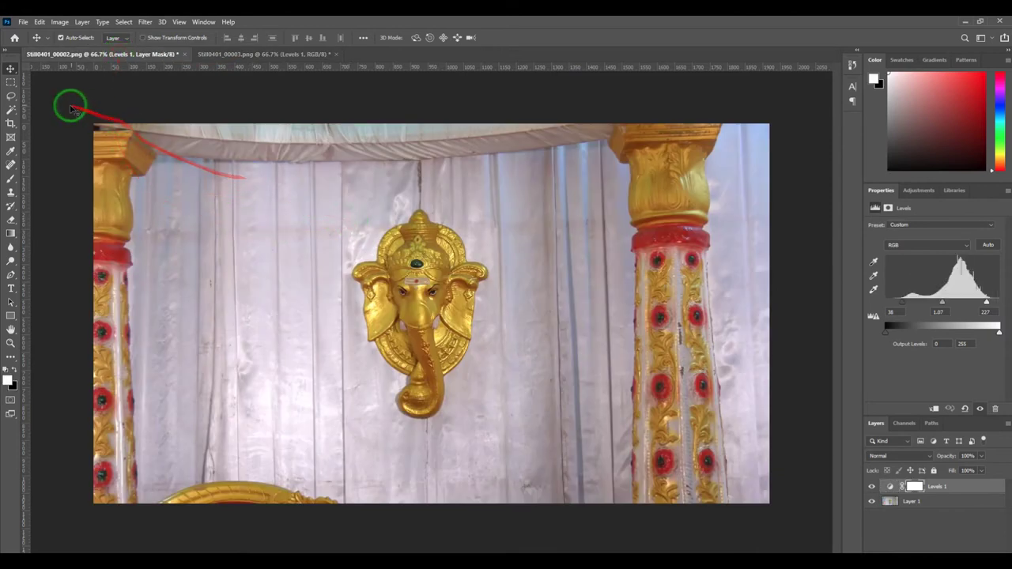
Step: Try to export color lookup tables from Still0401_00002.png, first with the Levels layer selected and again with the image layer selected
left_click(24, 22)
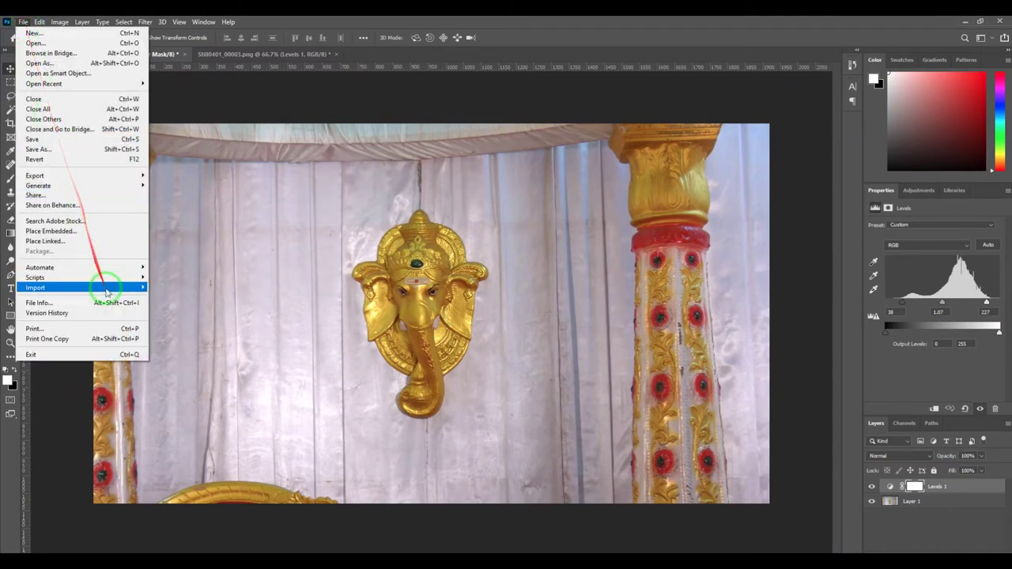
mouse_move(117, 175)
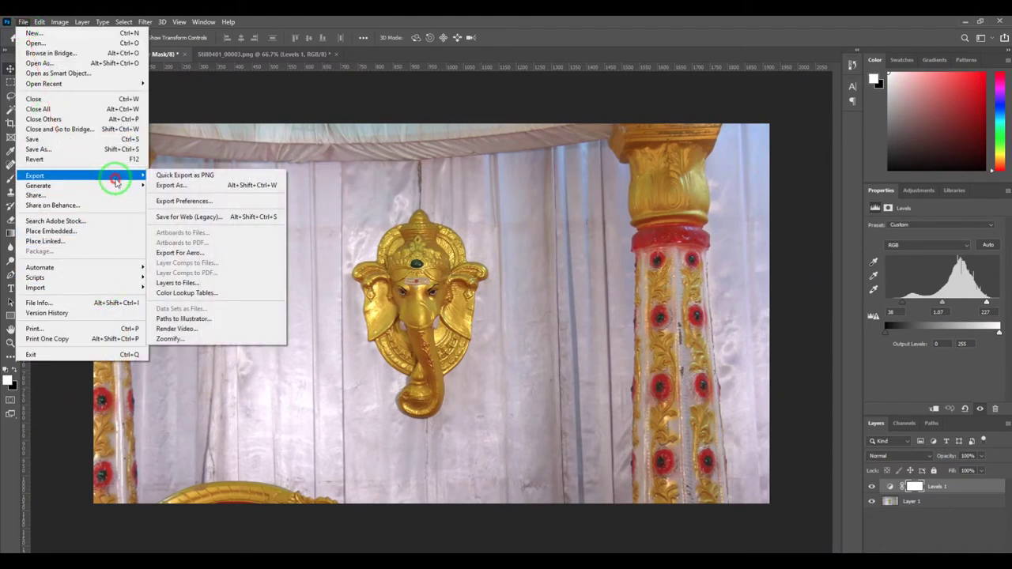
left_click(226, 294)
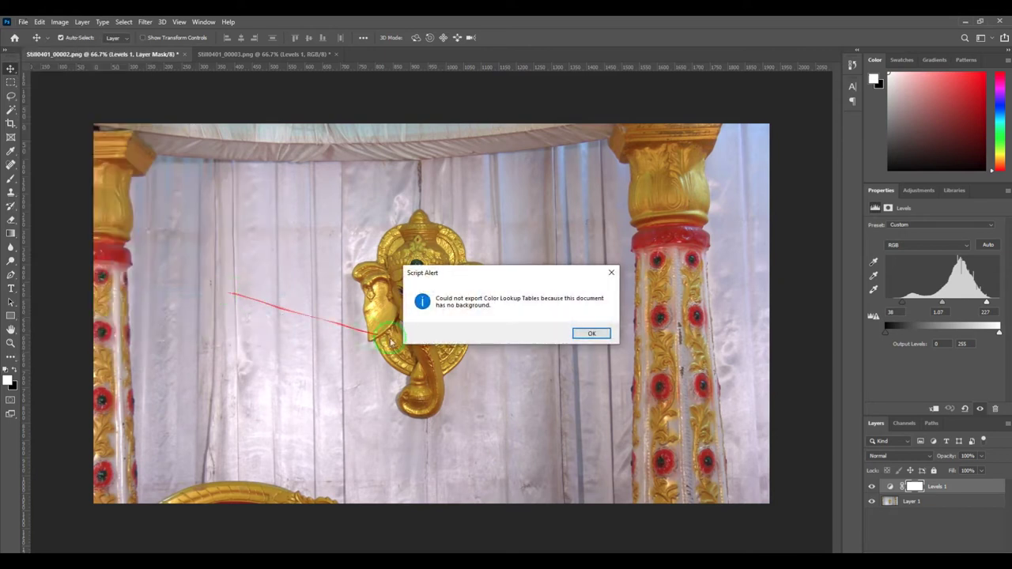
key("Return")
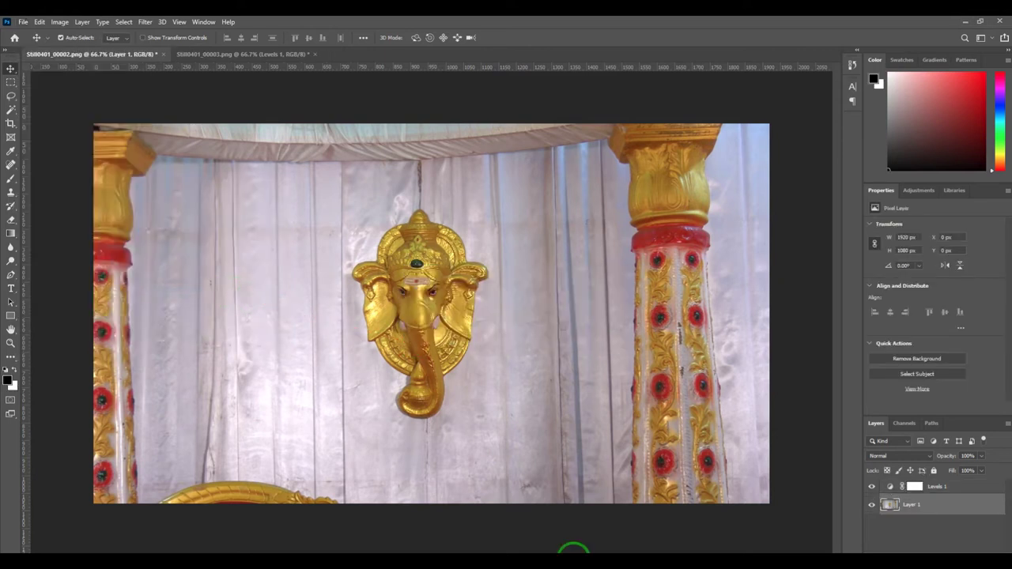
left_click(30, 26)
mouse_move(66, 175)
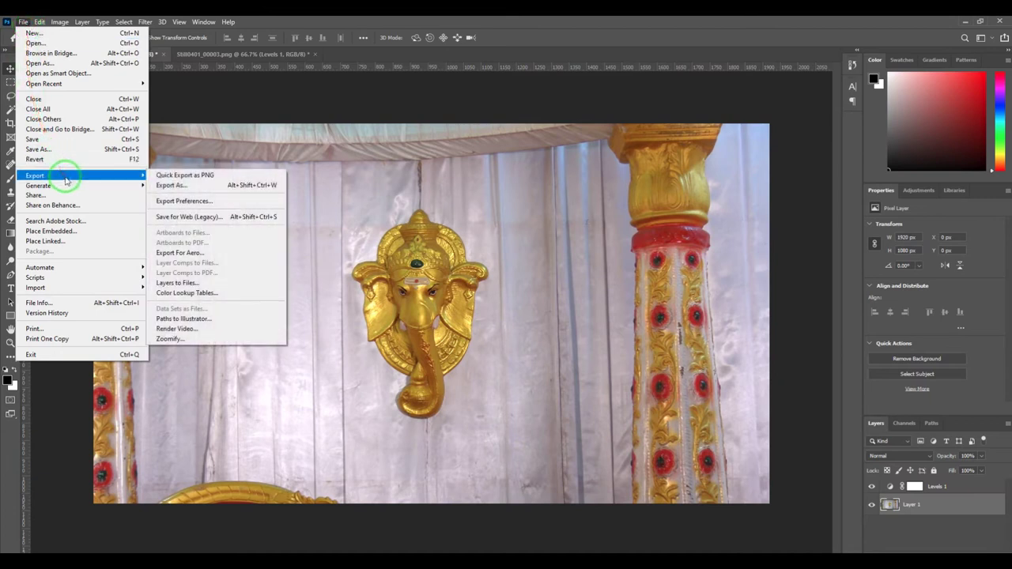
left_click(214, 293)
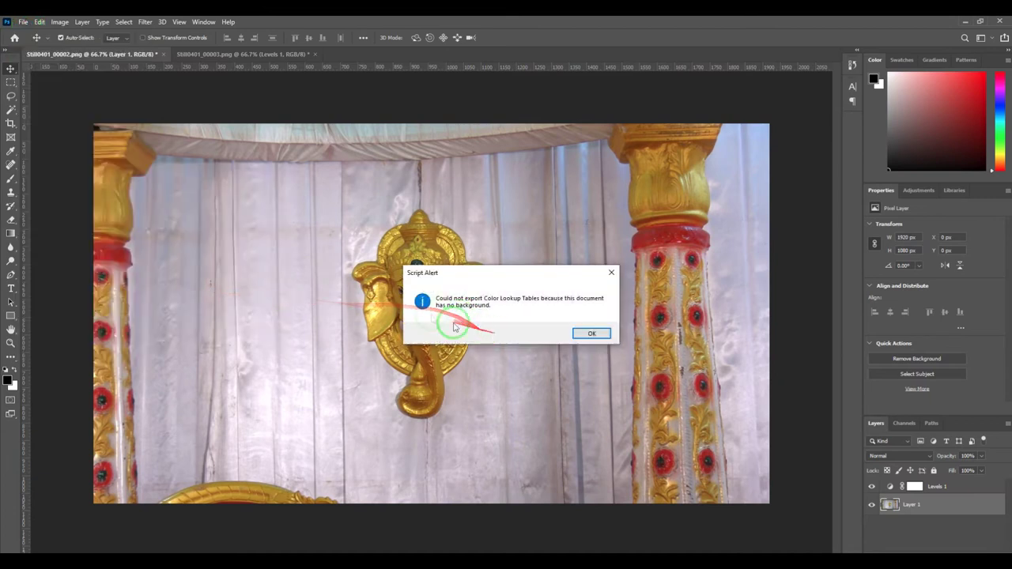
left_click(591, 333)
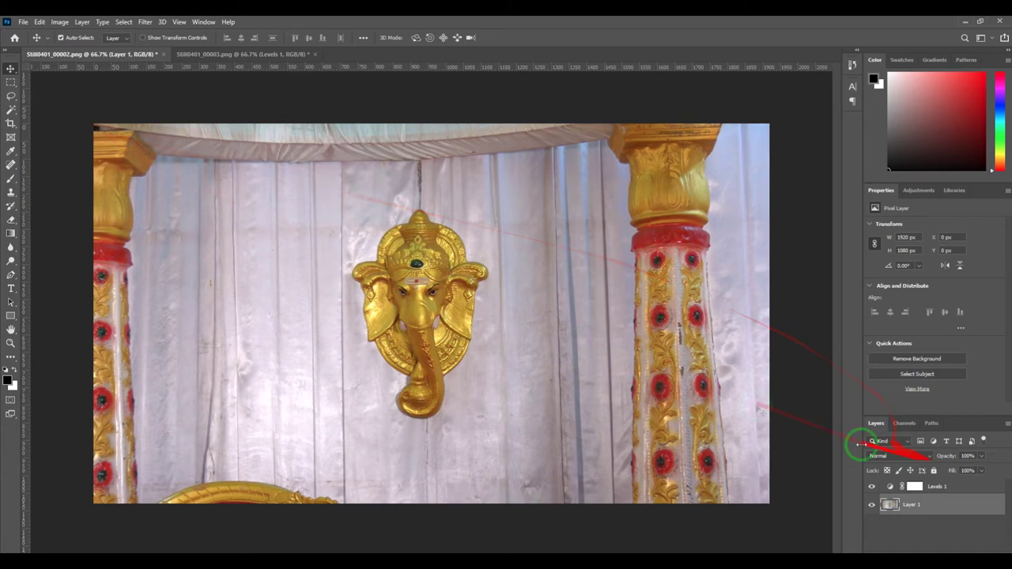
Step: Convert Layer 1 of Still0401_00002.png into the Background layer
left_click(81, 22)
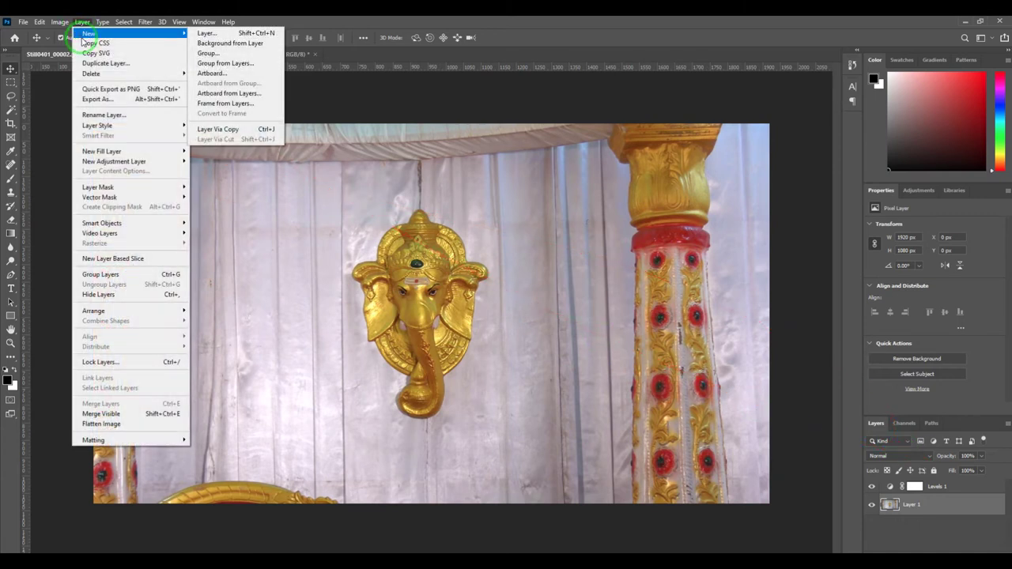
mouse_move(134, 33)
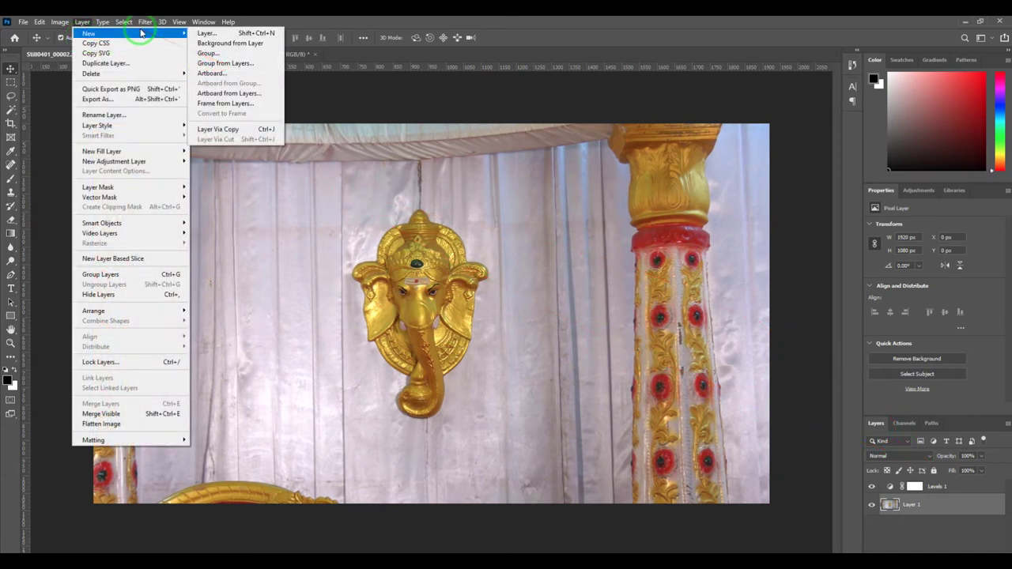
left_click(242, 48)
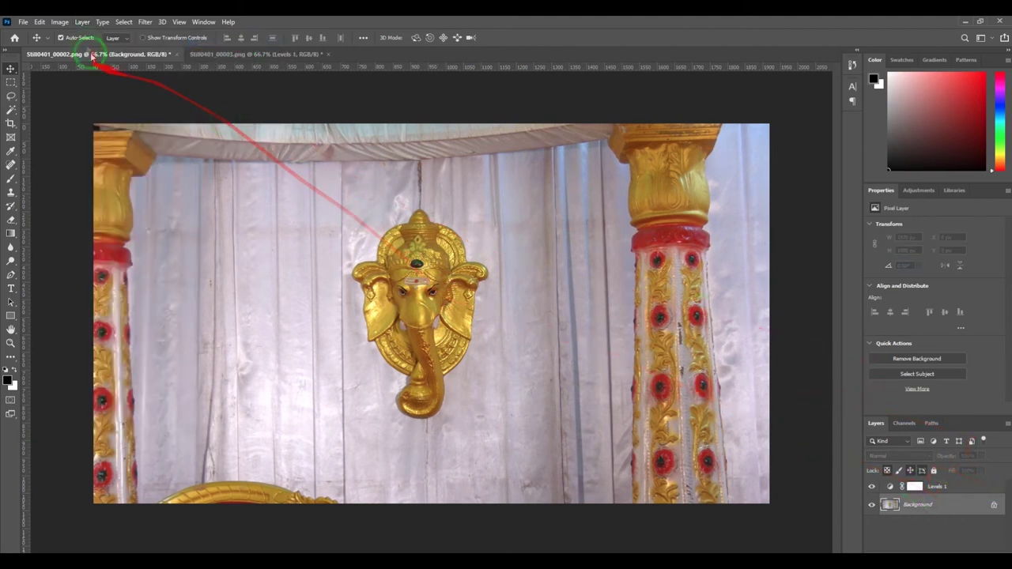
Step: Export color lookup tables as Still0401_00002 in the Untitled1 folder, with 186 grid points, all four formats and lowercase extensions off
left_click(23, 22)
mouse_move(70, 182)
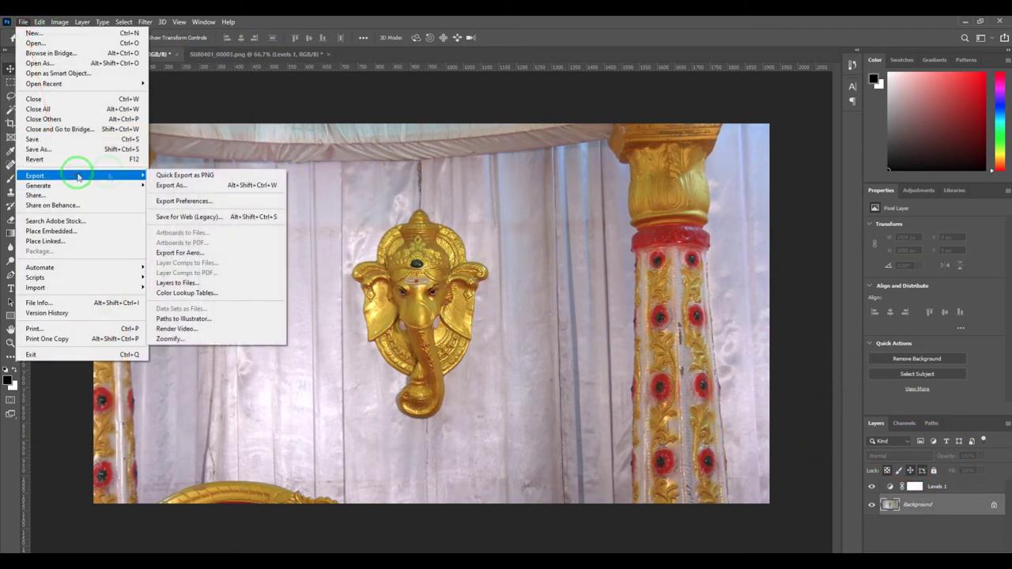
left_click(245, 292)
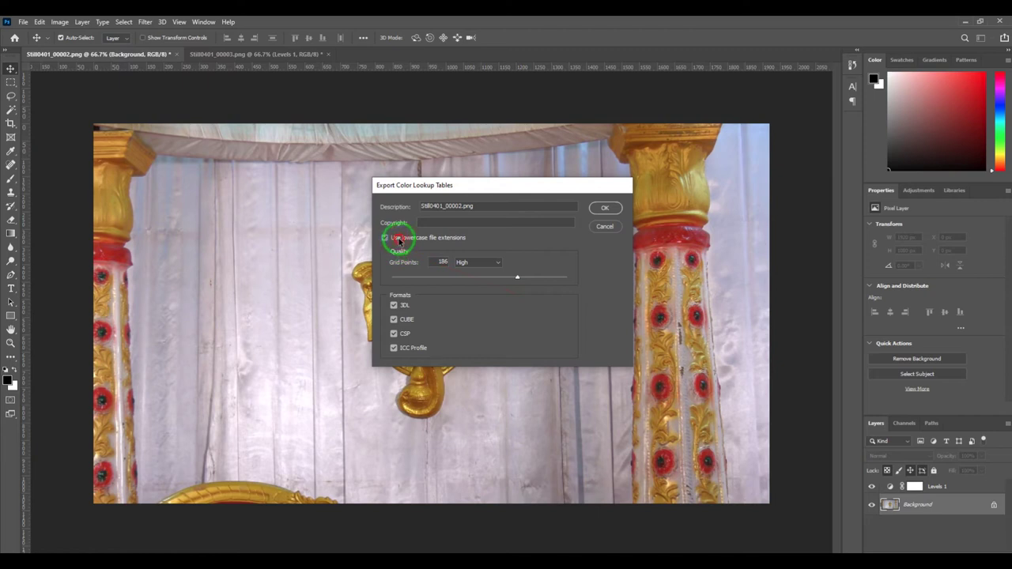
left_click(512, 221)
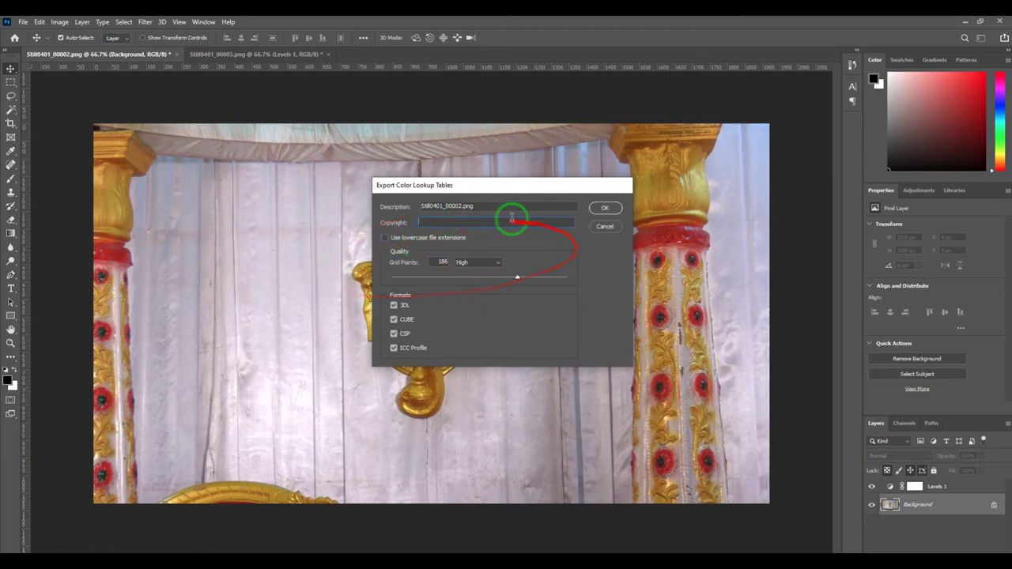
left_click(604, 209)
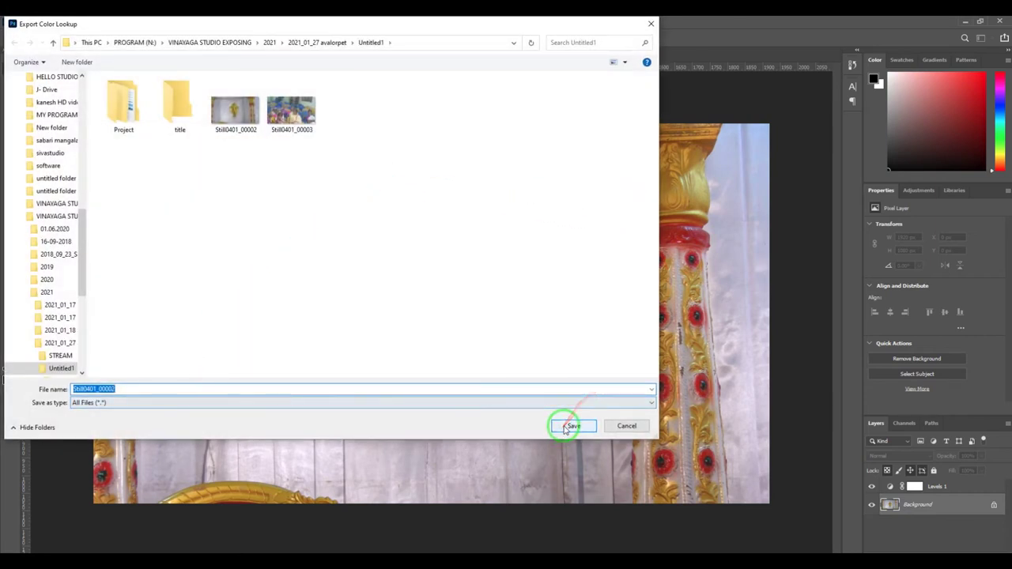
left_click(567, 427)
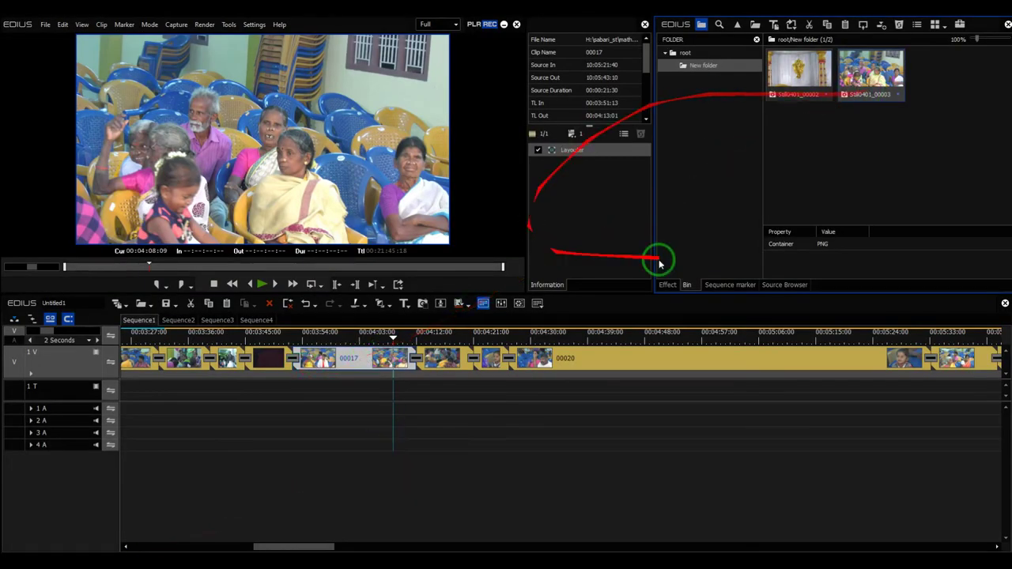
Step: Switch to EDIUS, apply the Primary Color Correction filter to timeline clip 00017 and move the playhead to an earlier frame in the clip
left_click(669, 285)
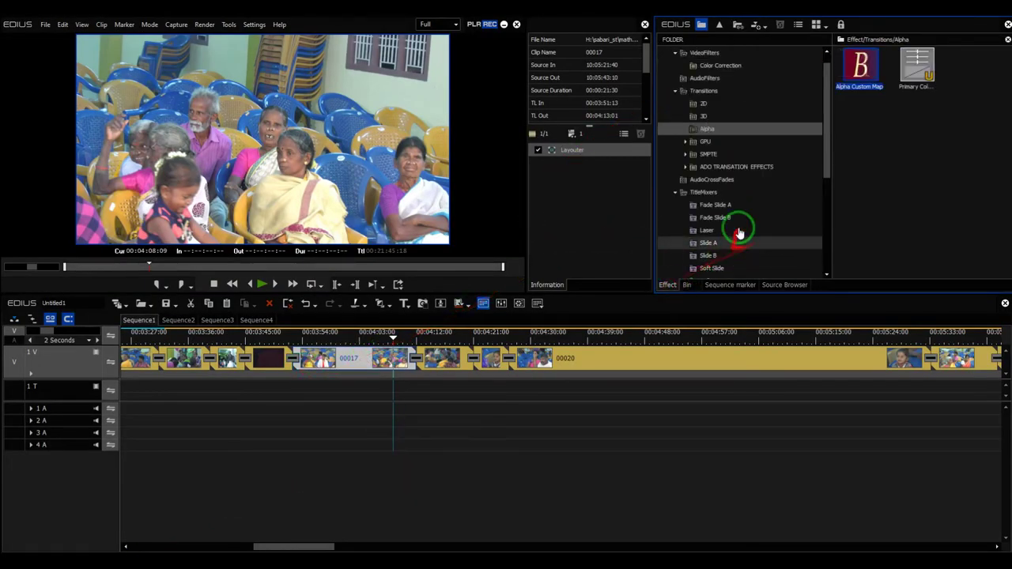
left_click(738, 73)
scroll(918, 194, "down", 1)
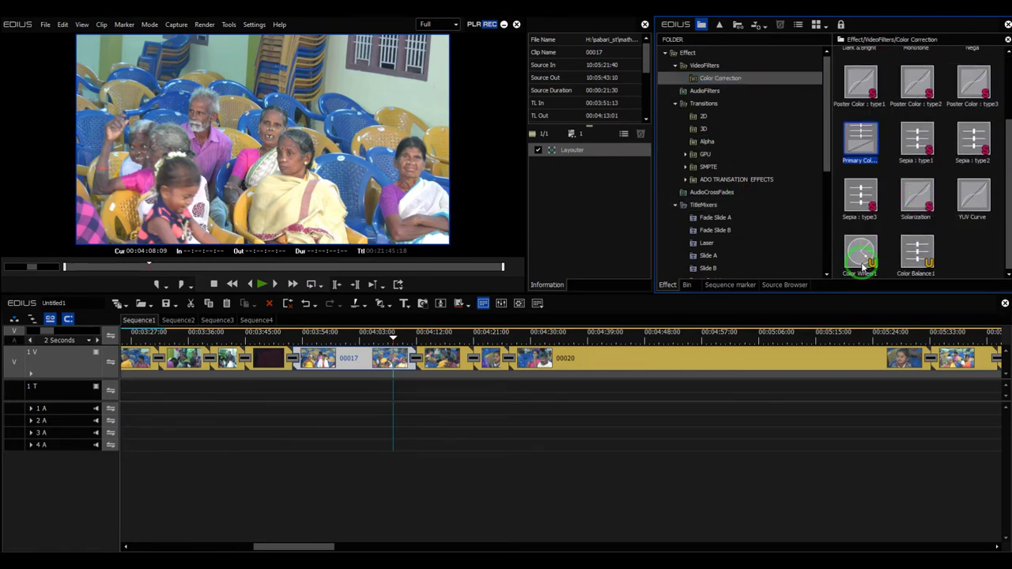
left_click(860, 141)
left_click_drag(860, 141, 383, 357)
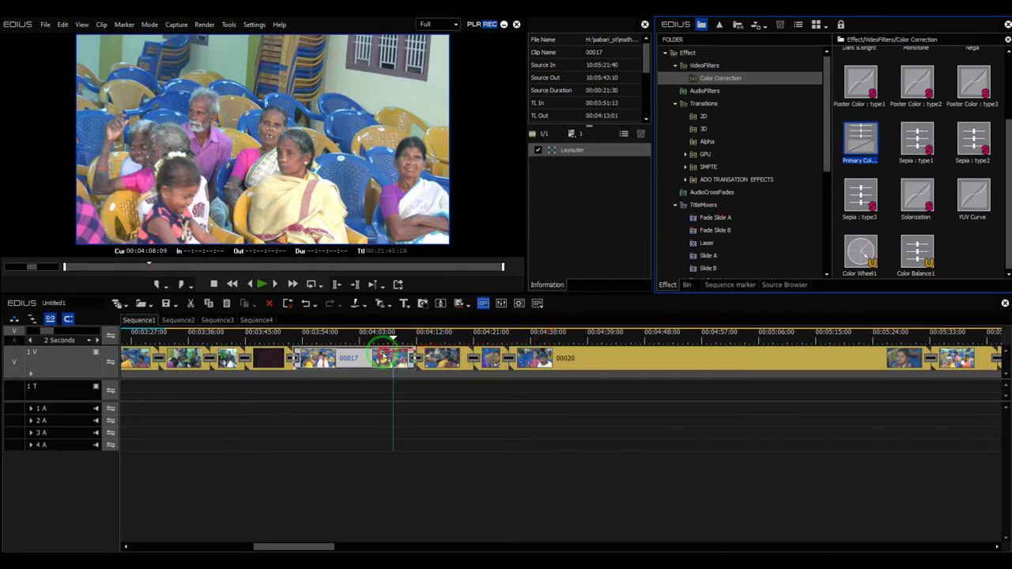
left_click(359, 334)
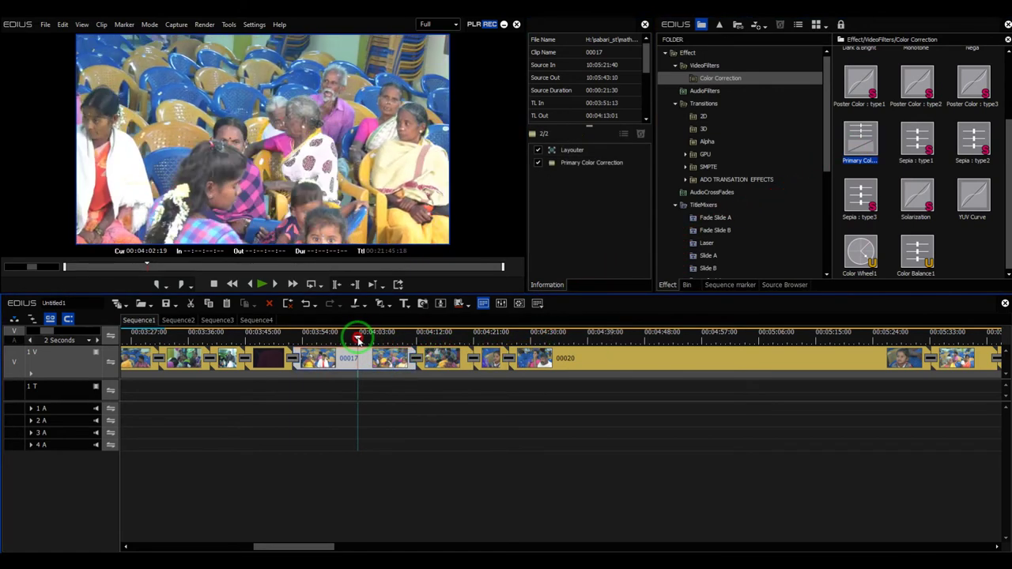
Step: Open the Primary Color Correction settings of clip 00017, widen the dialog and start adding a LUT in its LUT settings
double_click(592, 162)
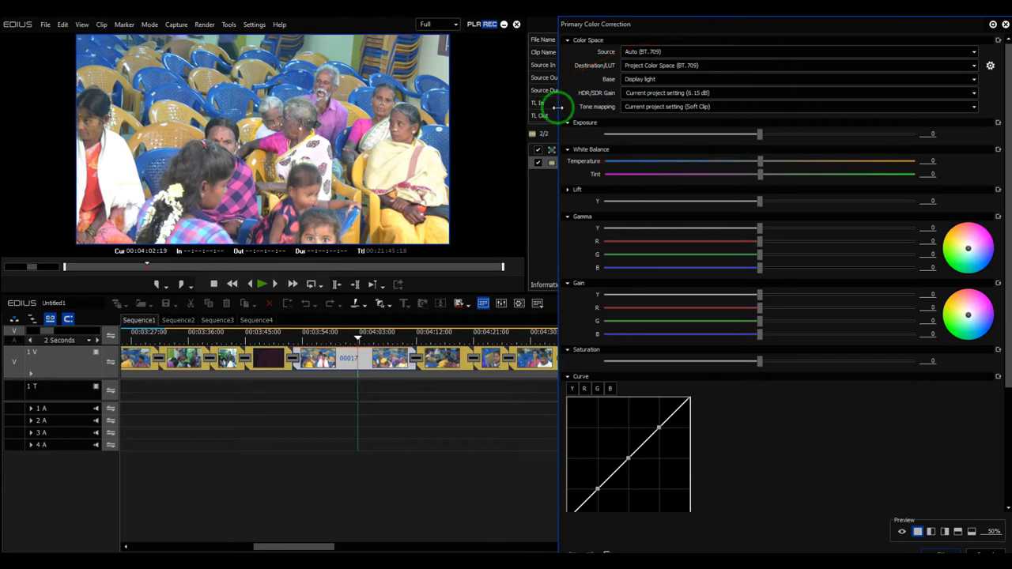
left_click_drag(557, 107, 526, 110)
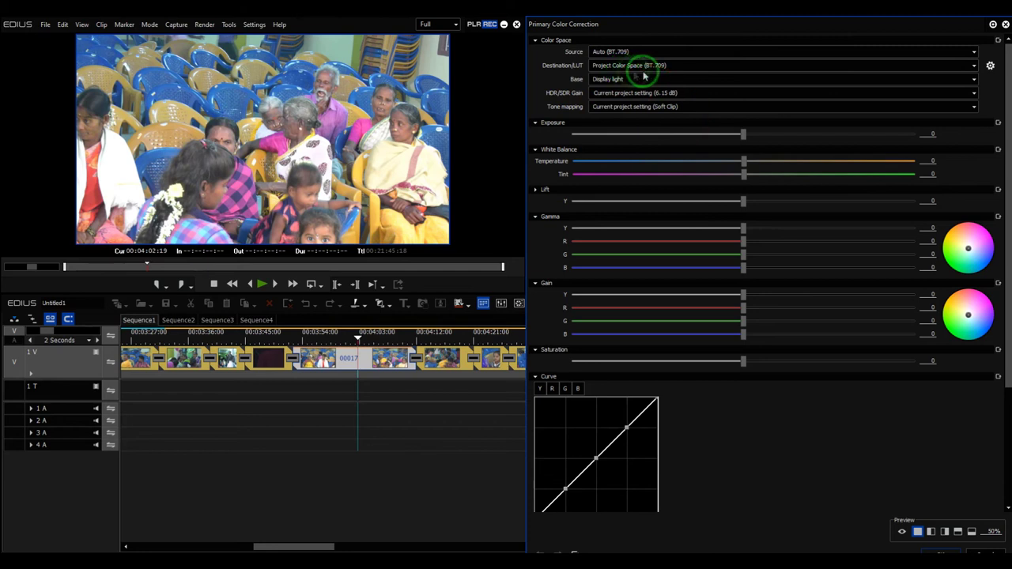
left_click(990, 66)
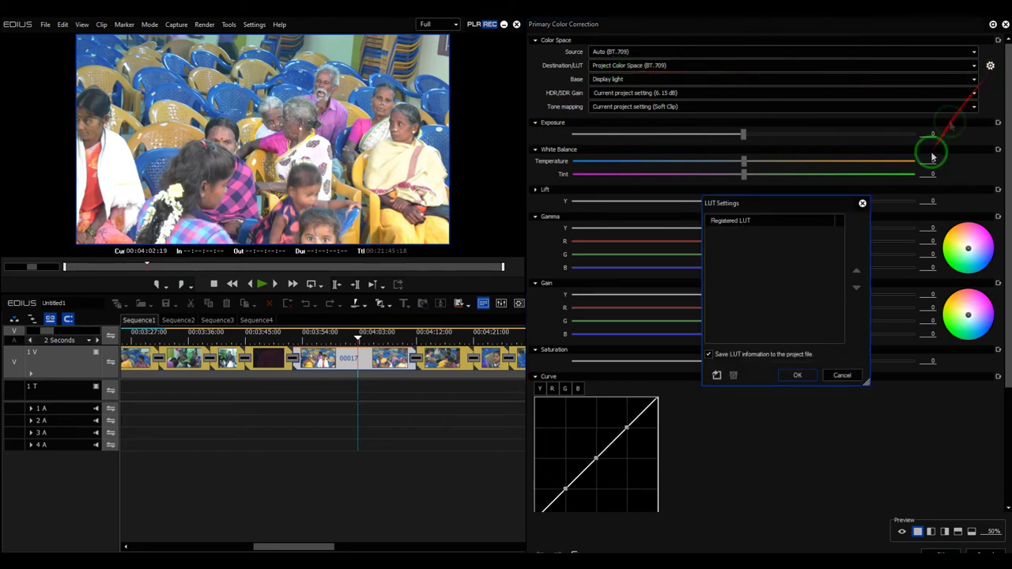
left_click(714, 376)
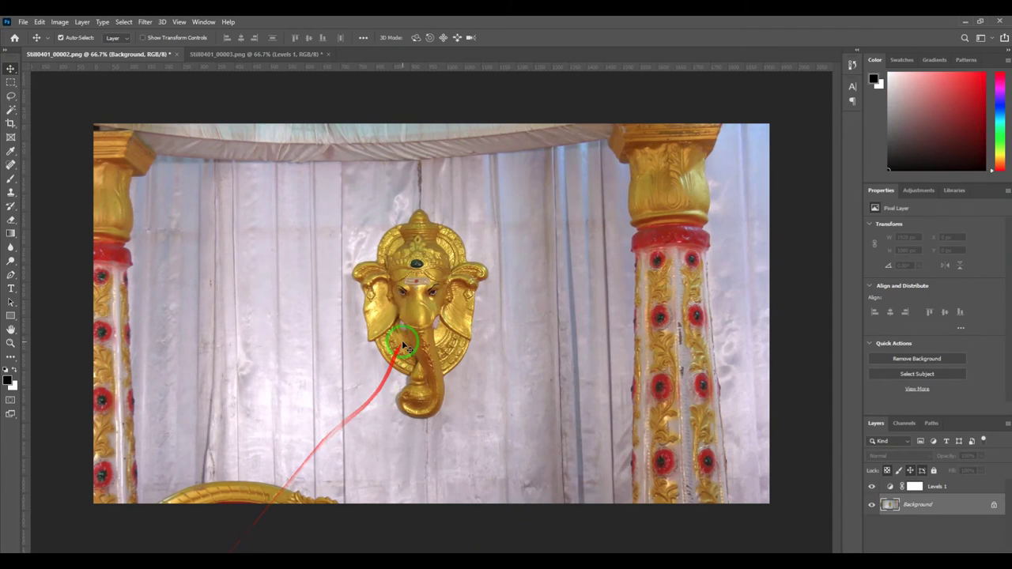
Step: Switch to Photoshop and copy the Untitled1 folder path from the Save As dialog, leaving without saving
left_click(401, 343)
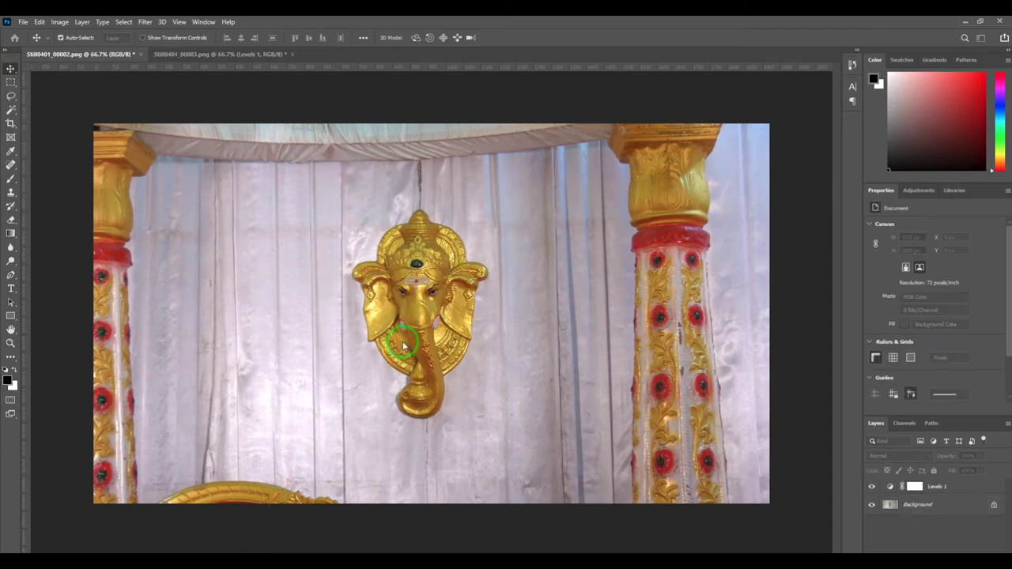
key("ctrl+shift+s")
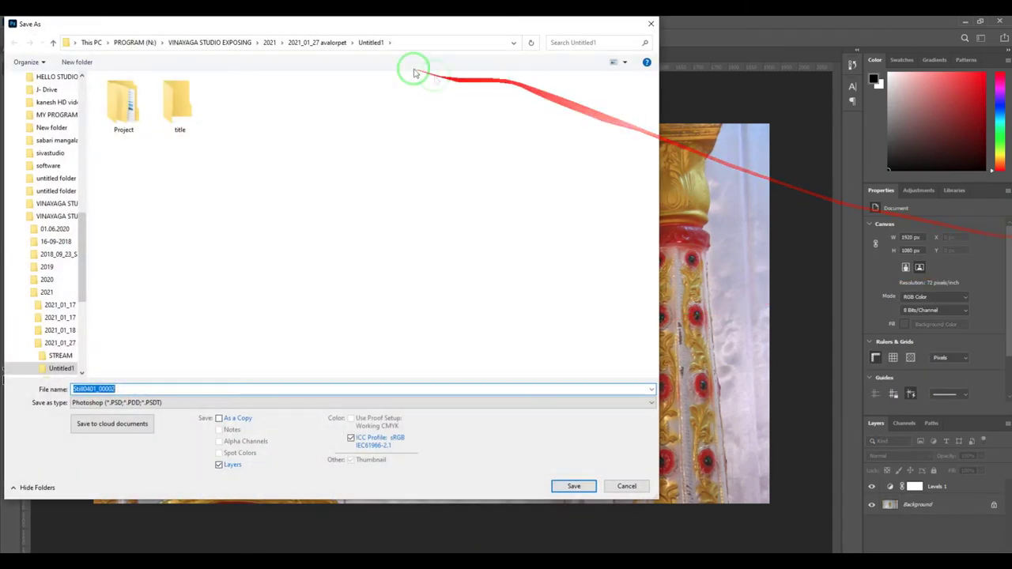
left_click(435, 42)
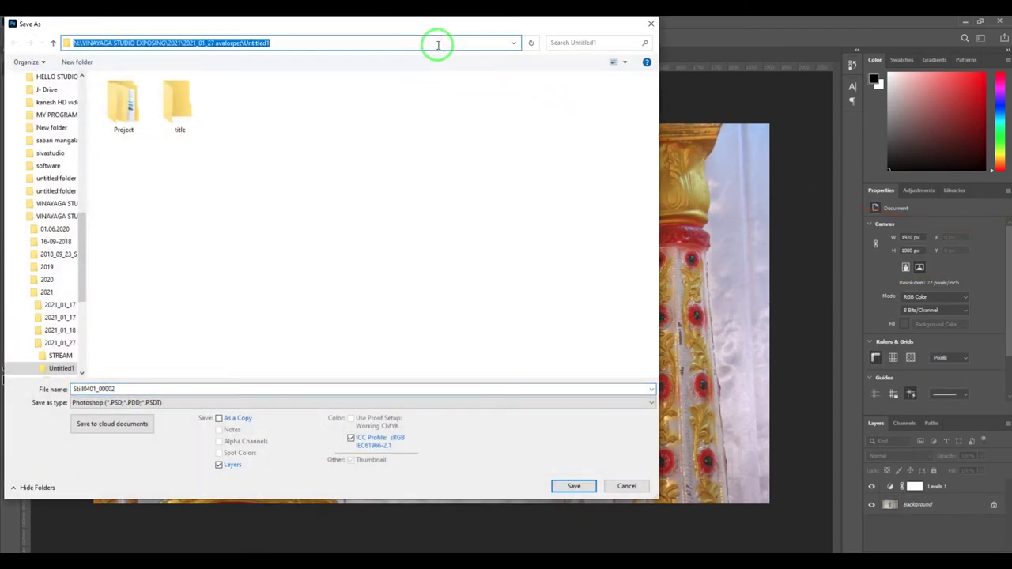
left_click(628, 482)
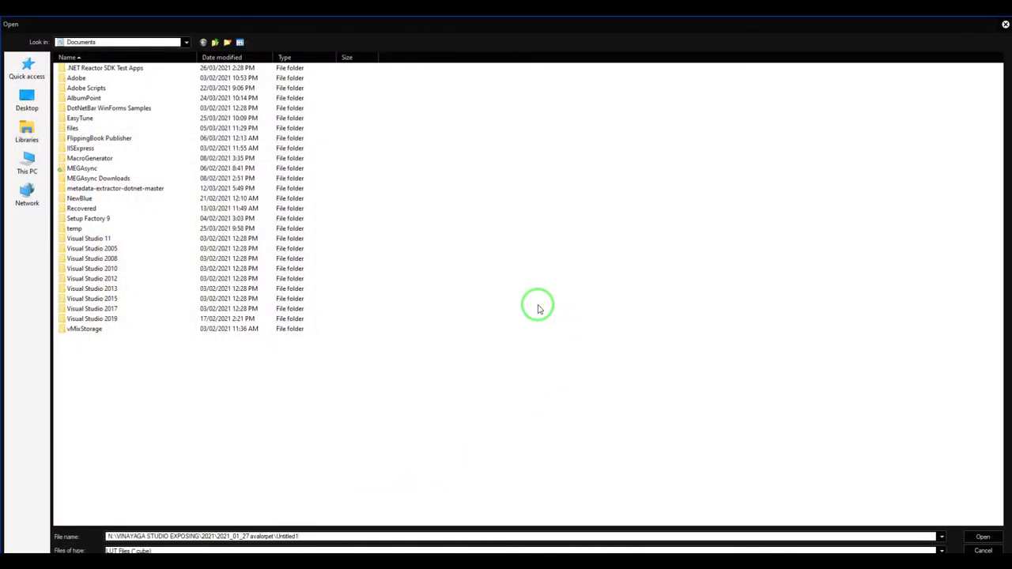
Step: Register Still0401_00002.CUBE from the copied folder path as an EDIUS LUT with Full input and Full output range
left_click(208, 85)
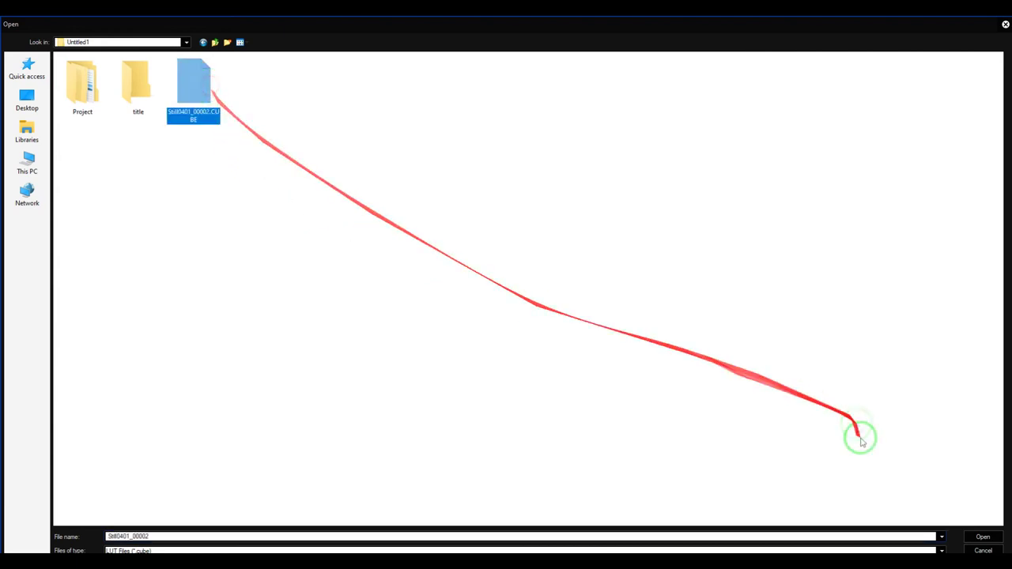
left_click(983, 537)
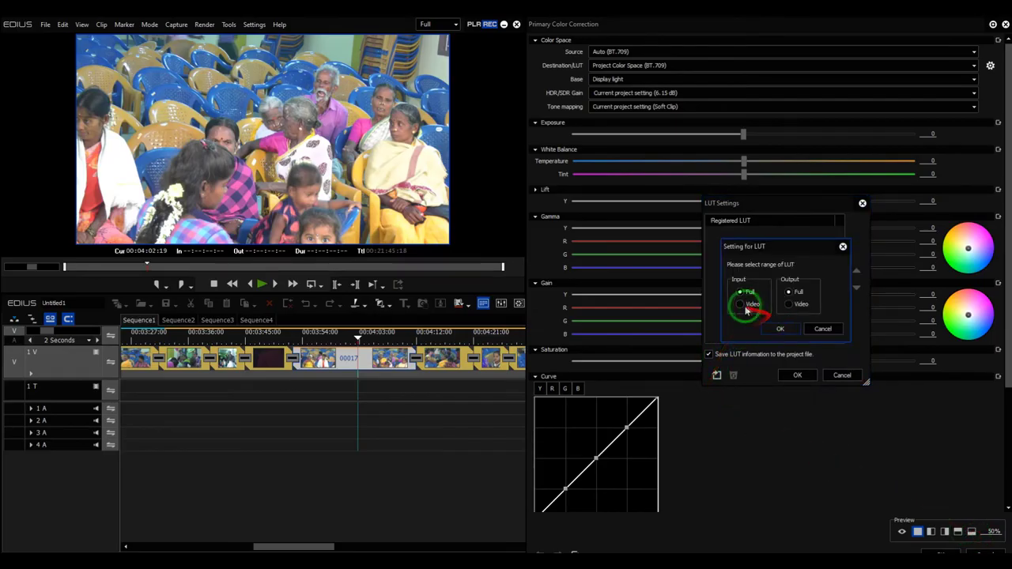
left_click(779, 328)
key("h")
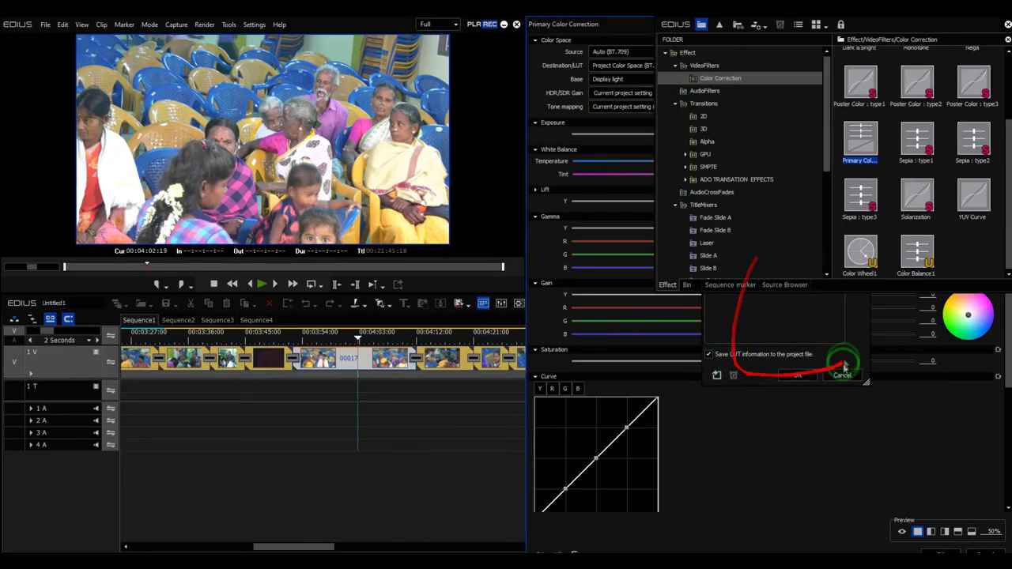
key("h")
left_click(740, 232)
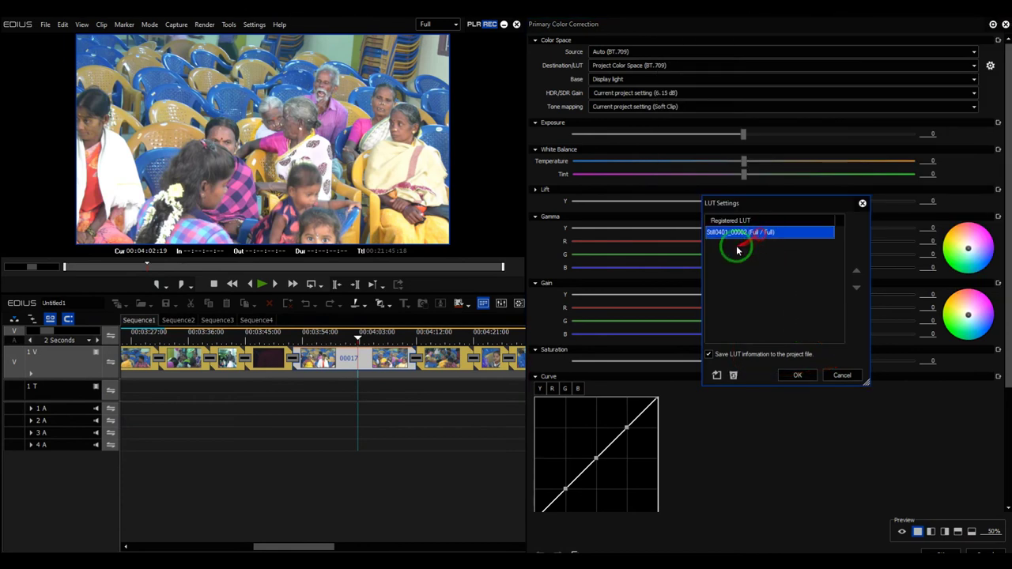
left_click(796, 377)
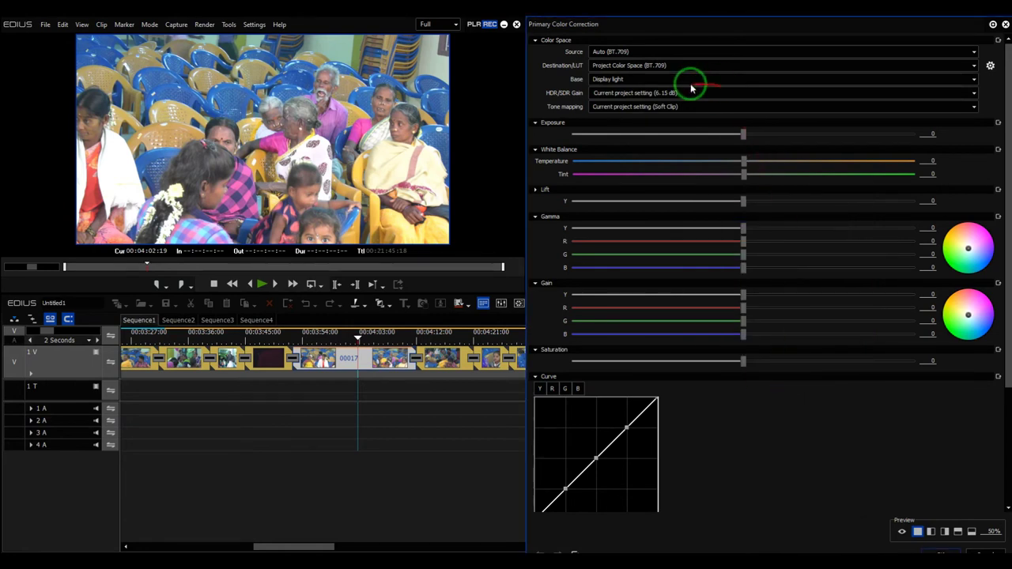
Step: Set the Destination/LUT of the Primary Color Correction filter to Still0401_00002 (Full / Full)
left_click(638, 67)
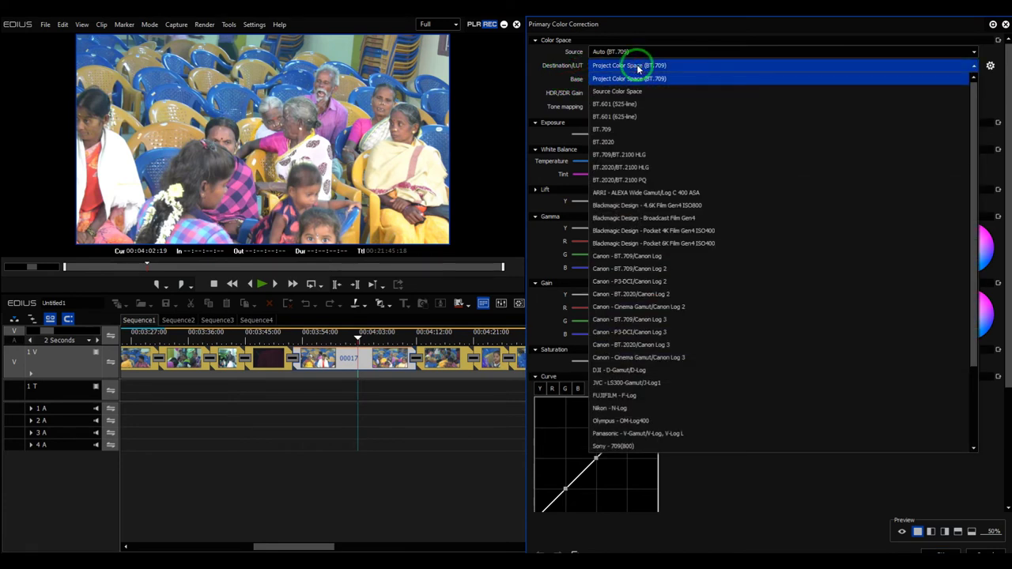
scroll(696, 197, "down", 3)
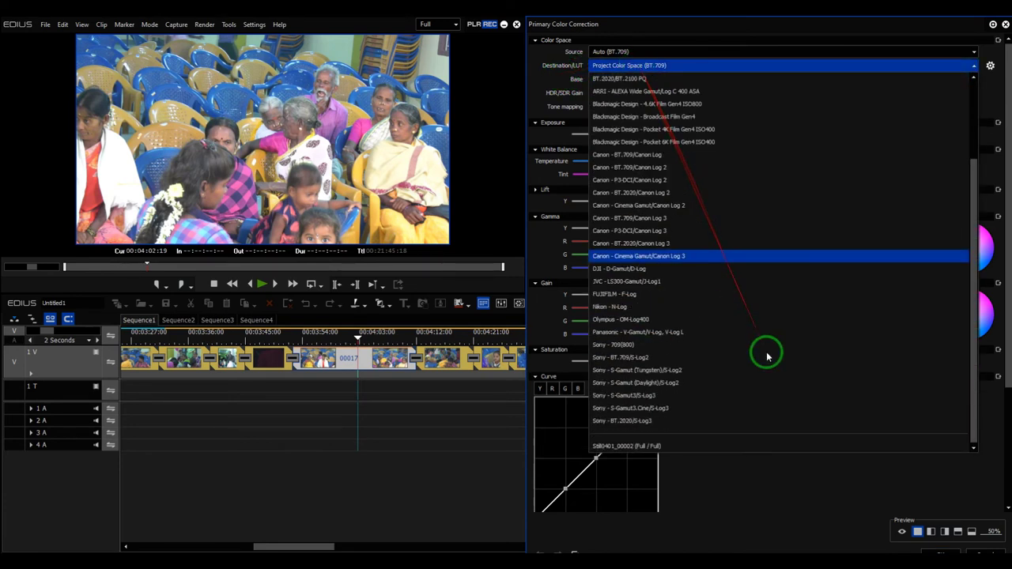
left_click(627, 446)
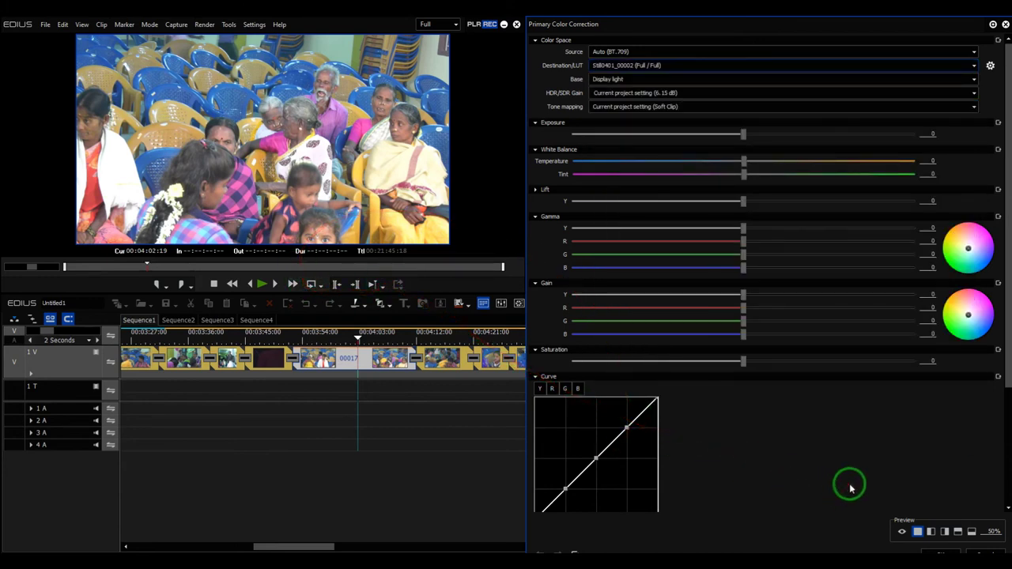
Step: Compare clip 00017 with and without the LUT using the side-by-side split previews, then restore the full preview and accept the filter settings
left_click(940, 536)
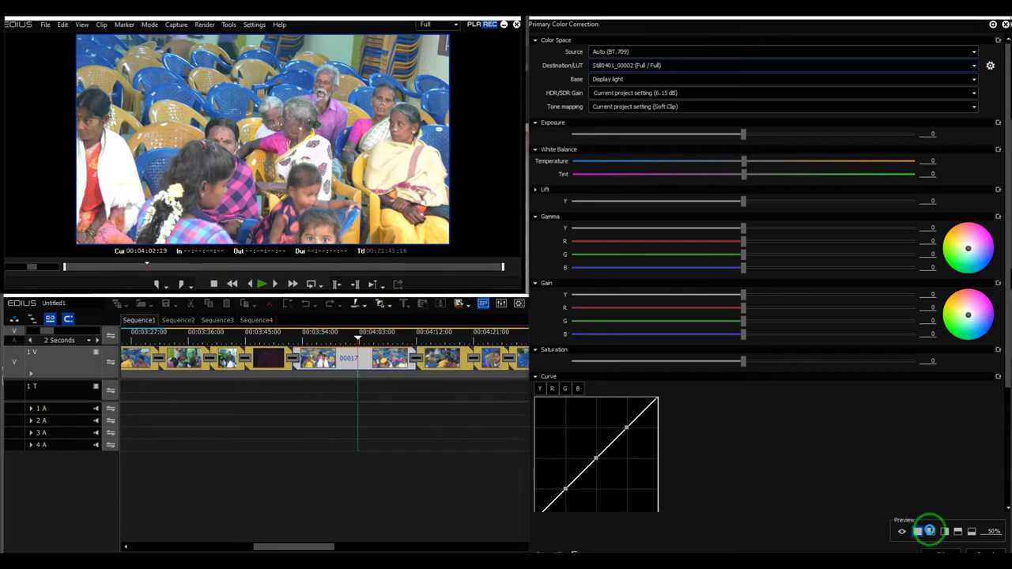
left_click(309, 173)
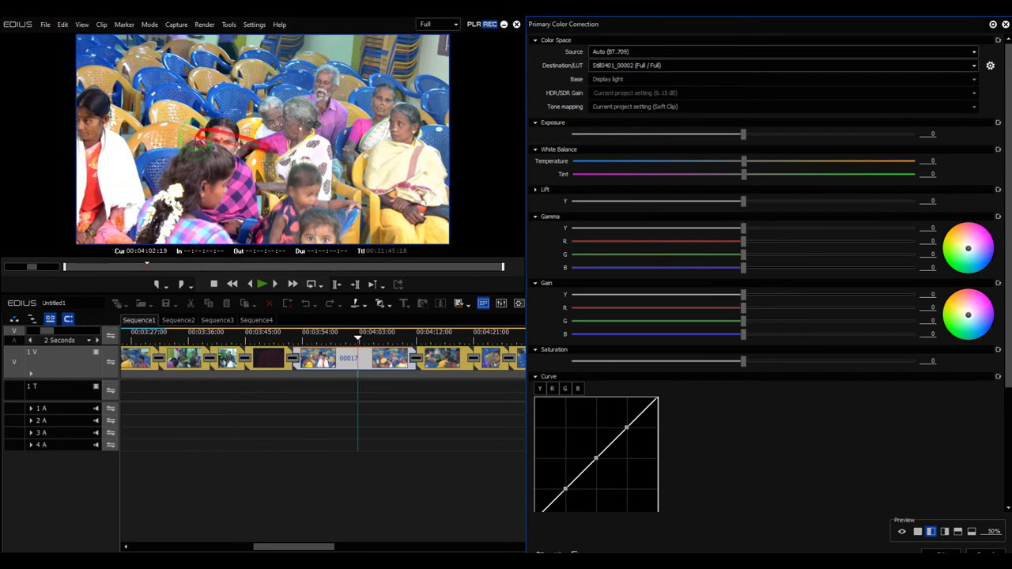
left_click(945, 532)
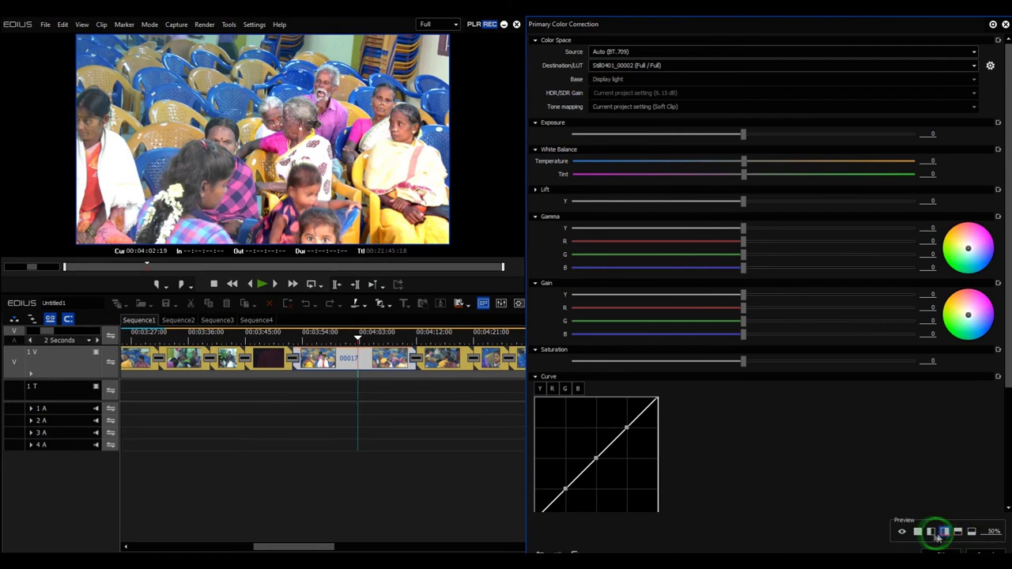
left_click(931, 531)
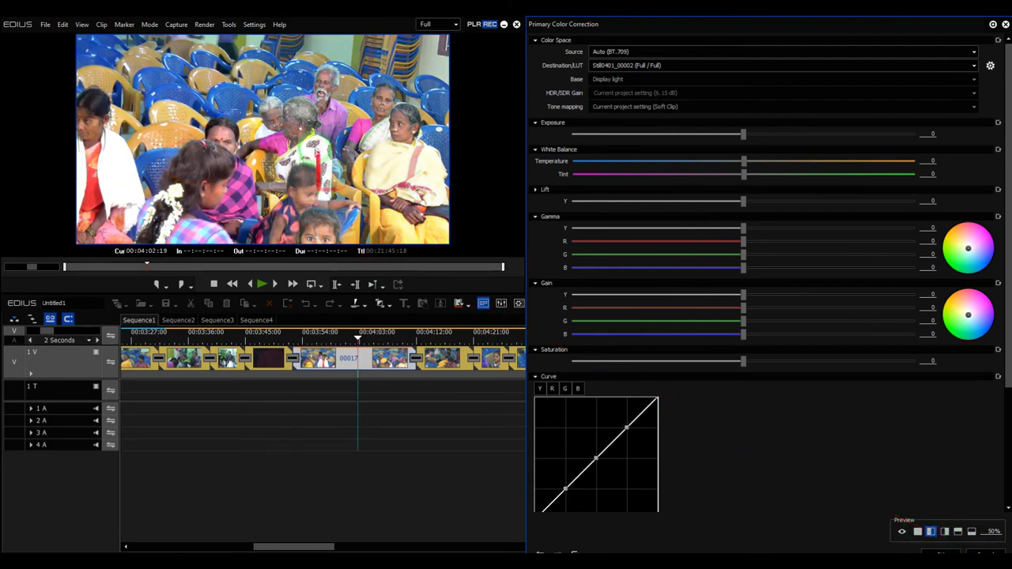
left_click(920, 532)
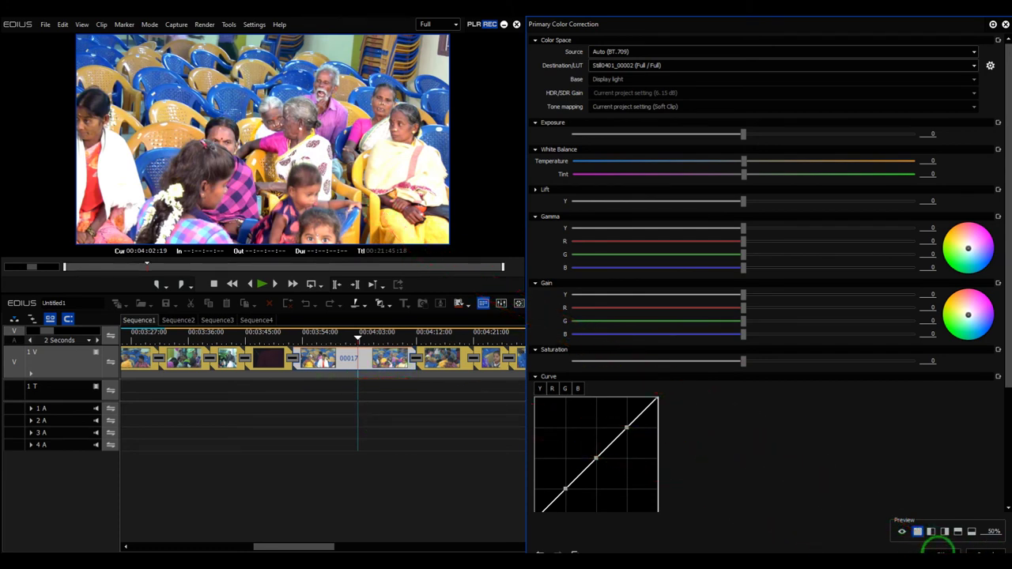
left_click(938, 547)
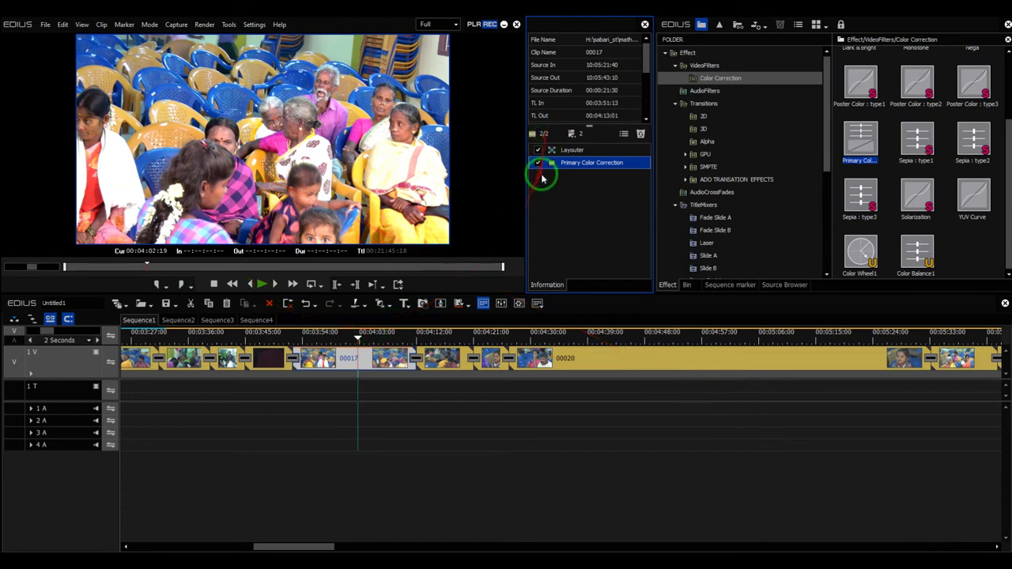
Step: Compare clip 00017 with its Primary Color Correction filter disabled and enabled, leaving it enabled
left_click(538, 164)
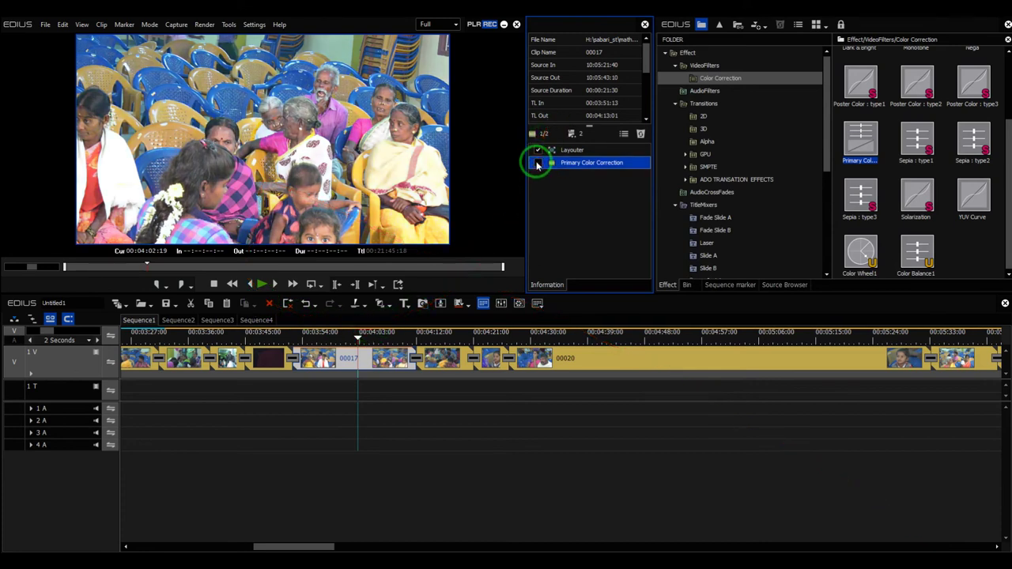
left_click(538, 164)
left_click(537, 164)
left_click(537, 164)
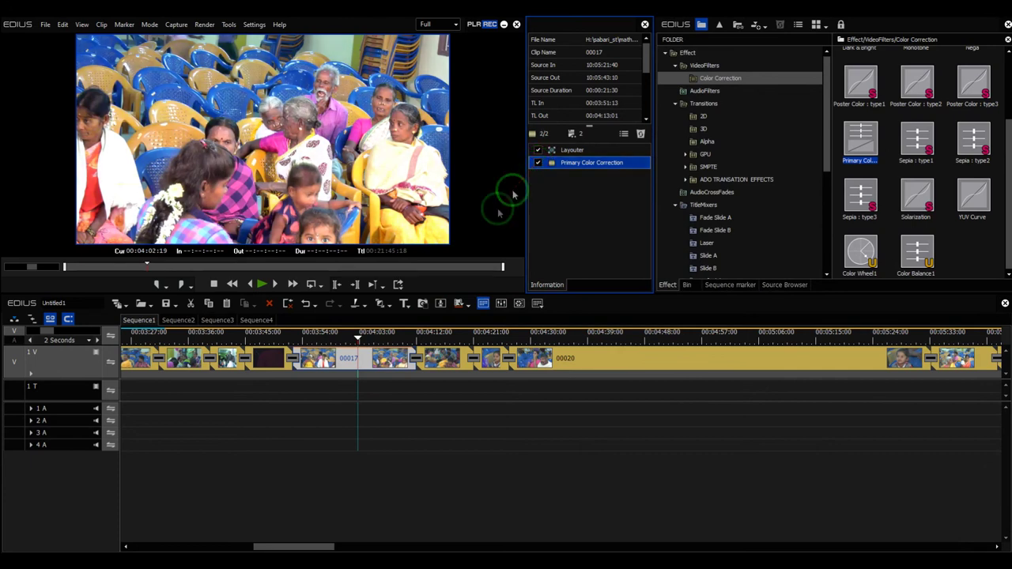
Step: Copy the Primary Color Correction filter from clip 00017 onto clip 00014 and compare that clip with the filter disabled and enabled
left_click_drag(357, 339, 182, 345)
left_click_drag(560, 164, 181, 360)
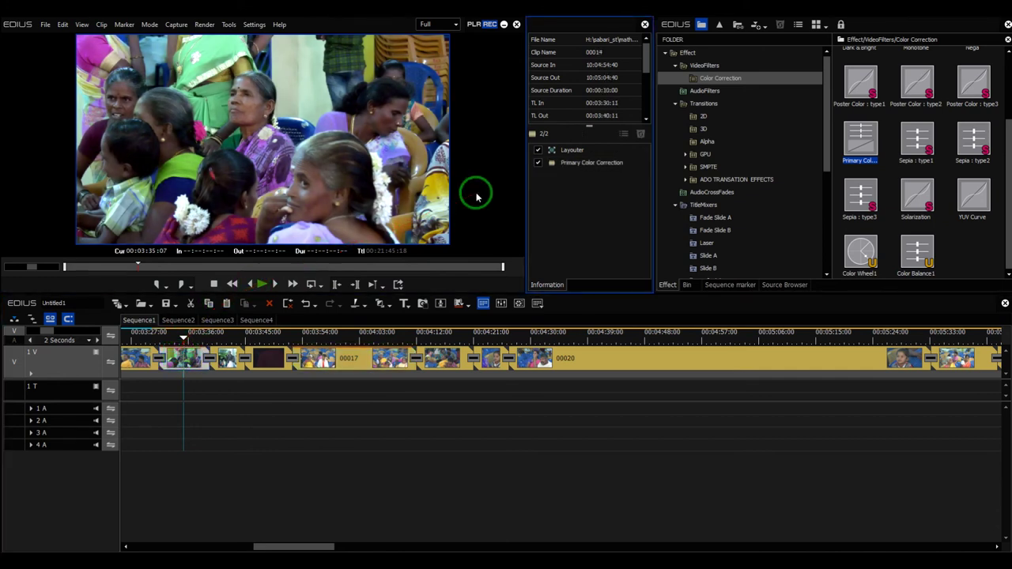
left_click(539, 164)
left_click(538, 165)
left_click(538, 165)
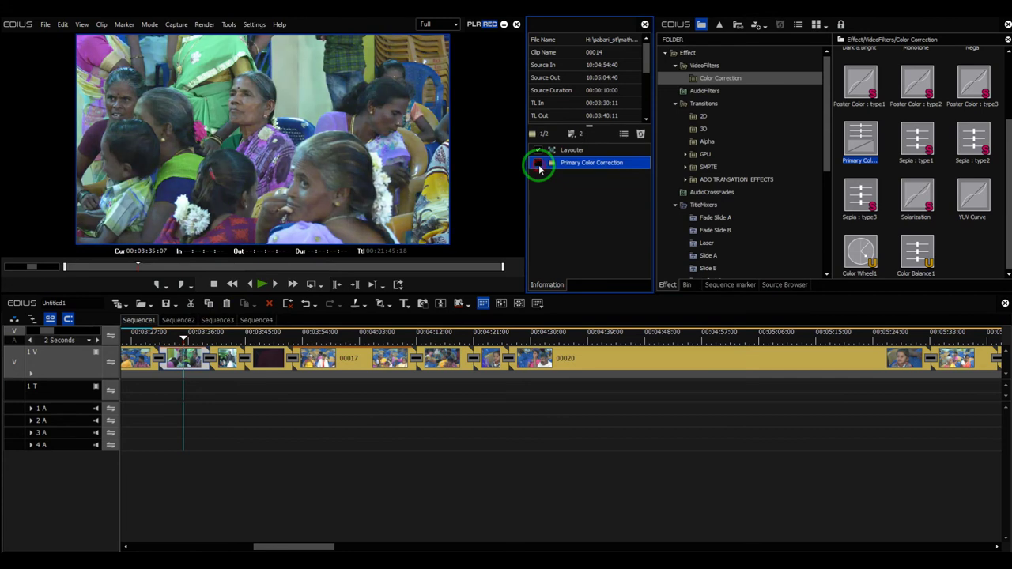
left_click(538, 164)
left_click(539, 164)
left_click(538, 164)
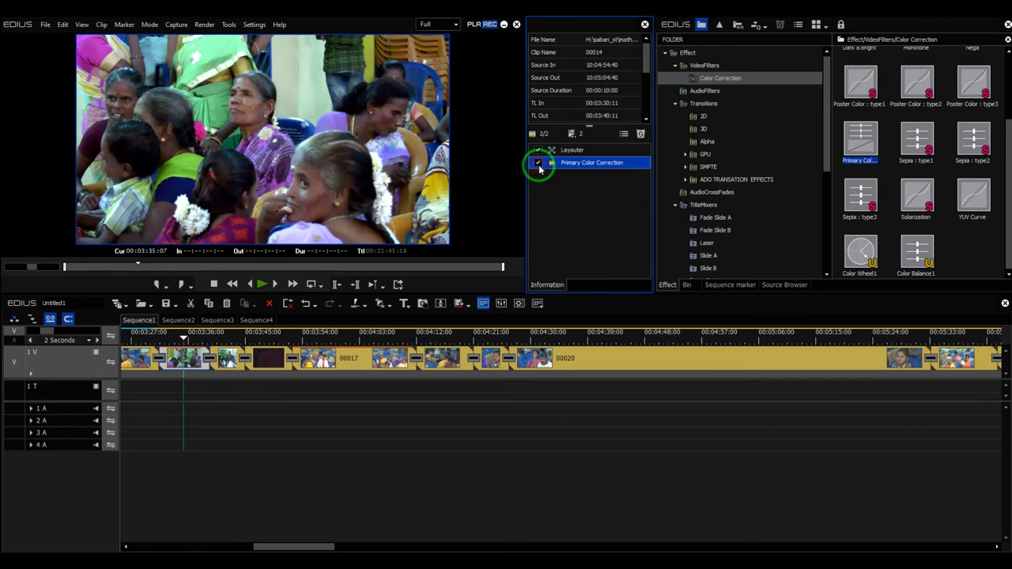
left_click(538, 164)
left_click(538, 164)
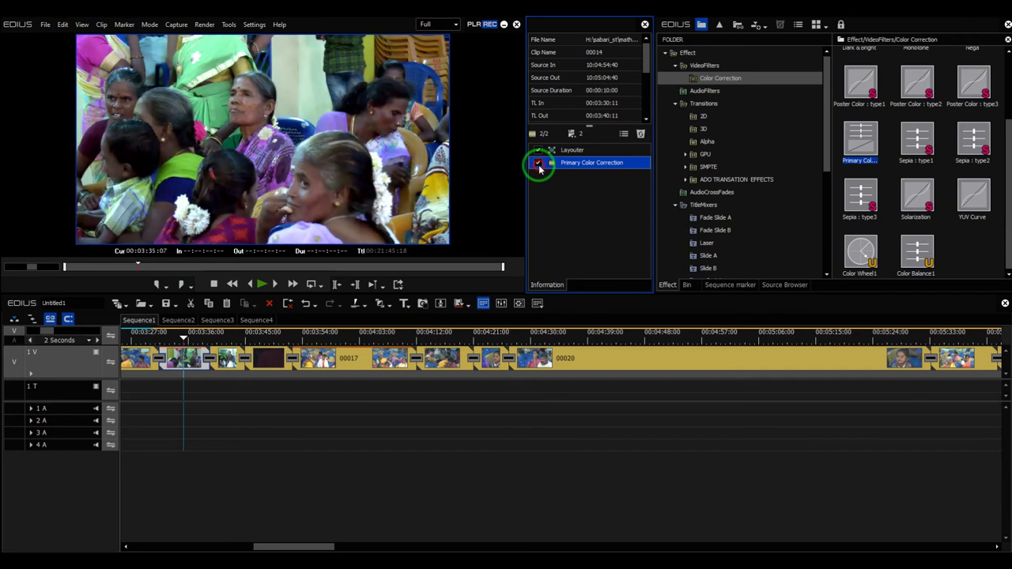
left_click(453, 357)
left_click(540, 163)
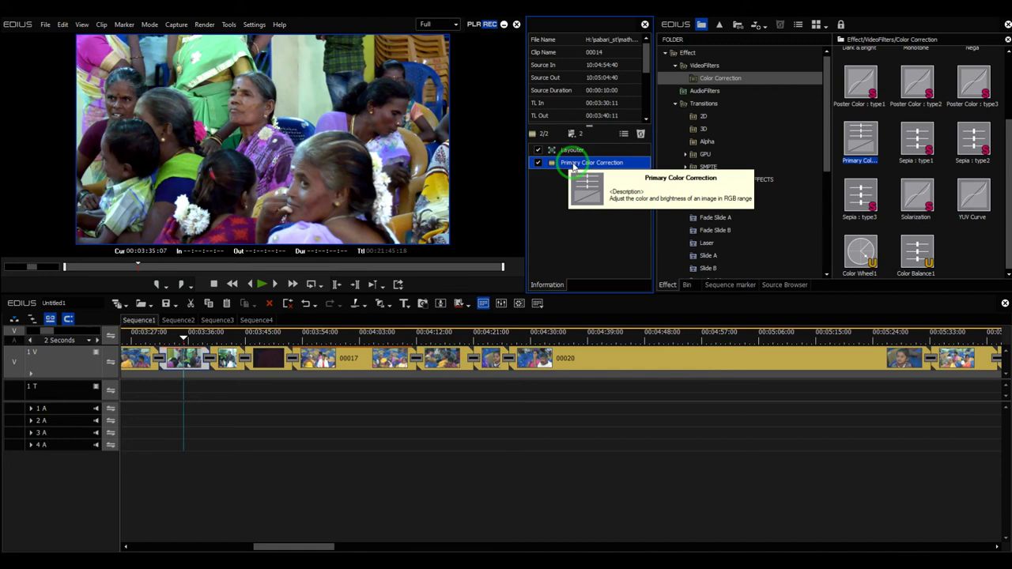
Step: Save clip 00014's Primary Color Correction as a current user preset and apply that preset to all clips in Sequence1
right_click(564, 165)
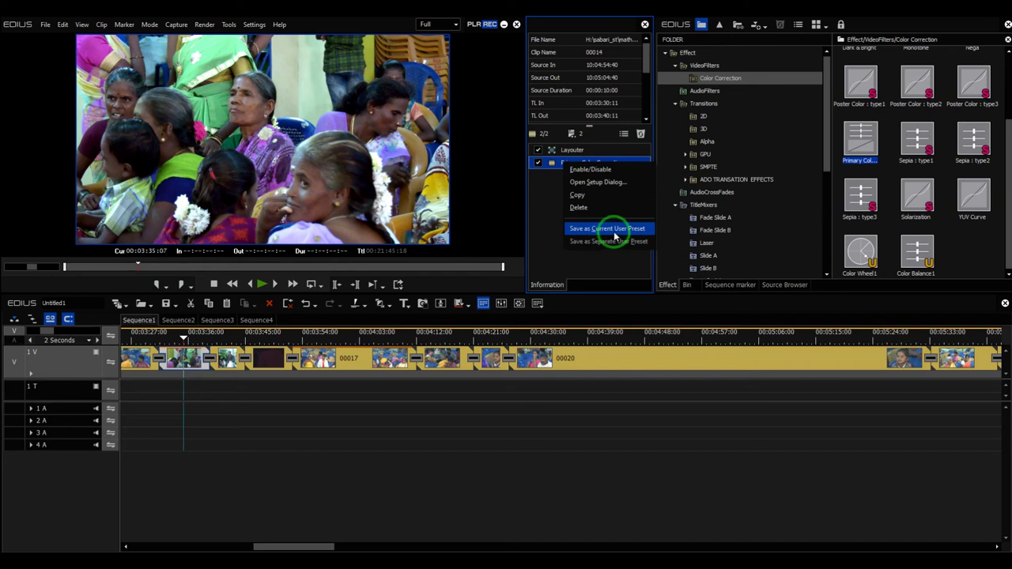
left_click(615, 228)
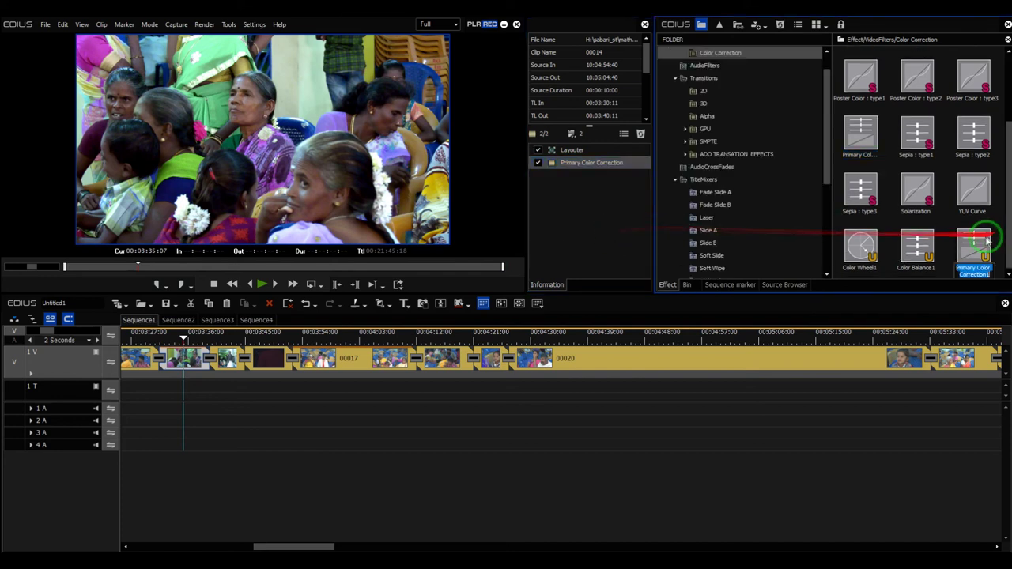
left_click_drag(979, 287, 602, 348)
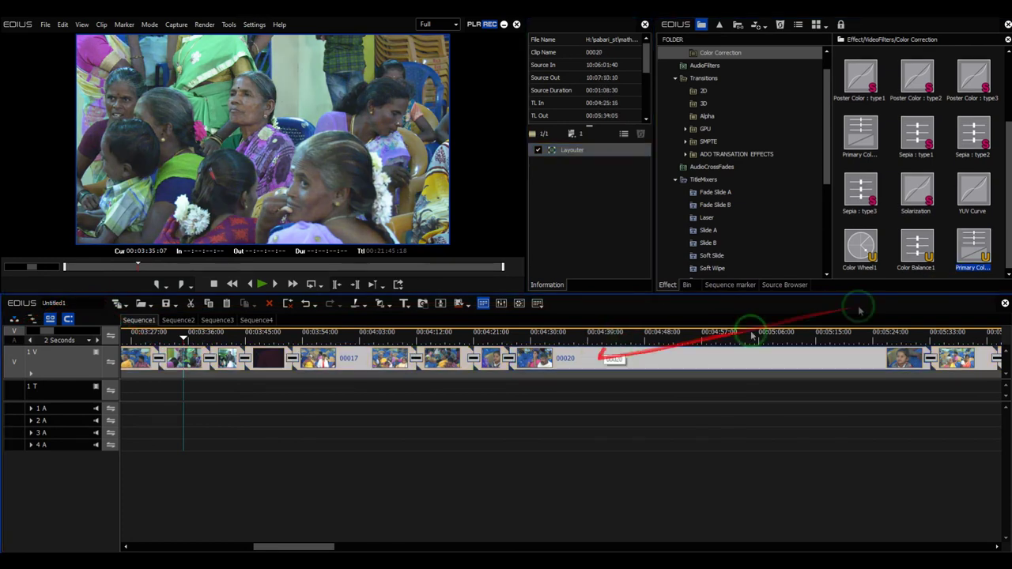
left_click_drag(971, 245, 637, 364)
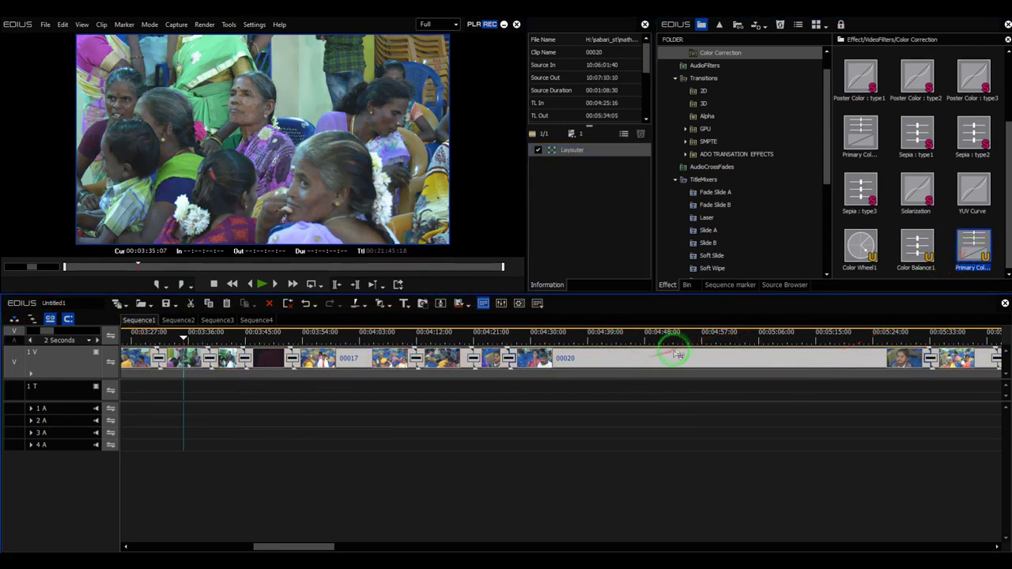
left_click(289, 546)
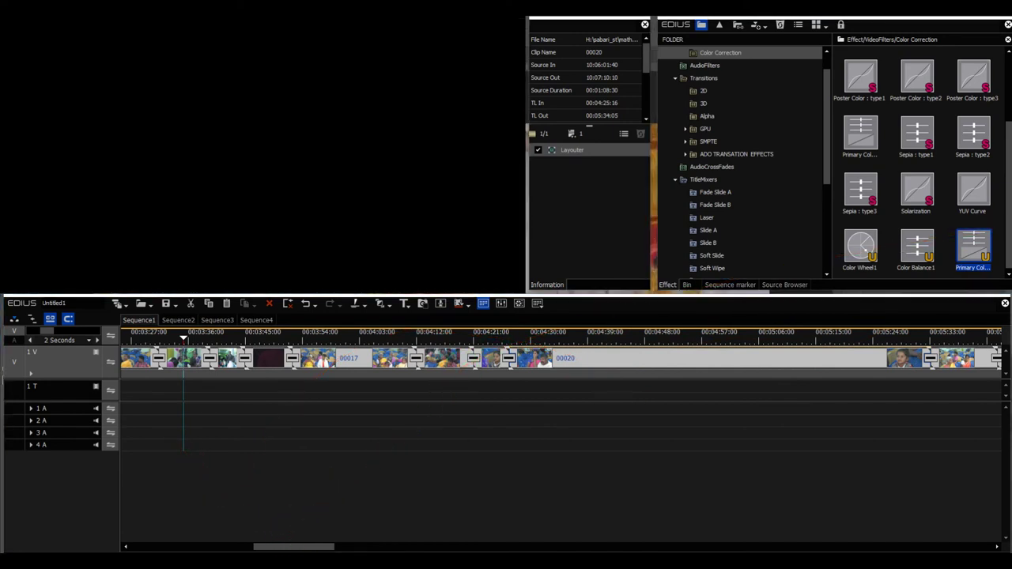
left_click_drag(510, 470, 546, 89)
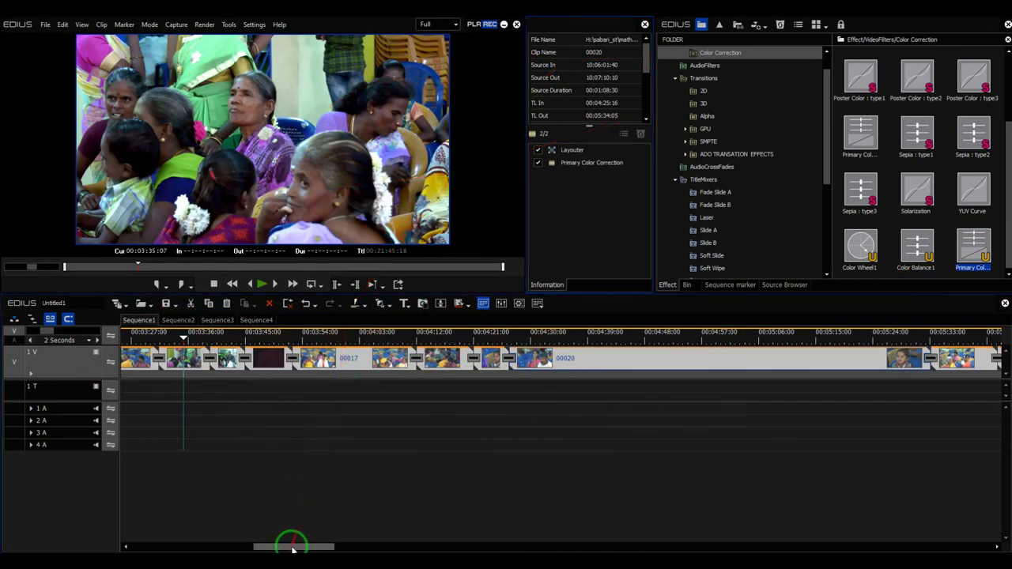
Step: Go back to the start of Sequence1 and scrub through clip 00000 to about 00:00:32:15 to check the applied correction
left_click_drag(289, 547, 147, 544)
left_click(212, 335)
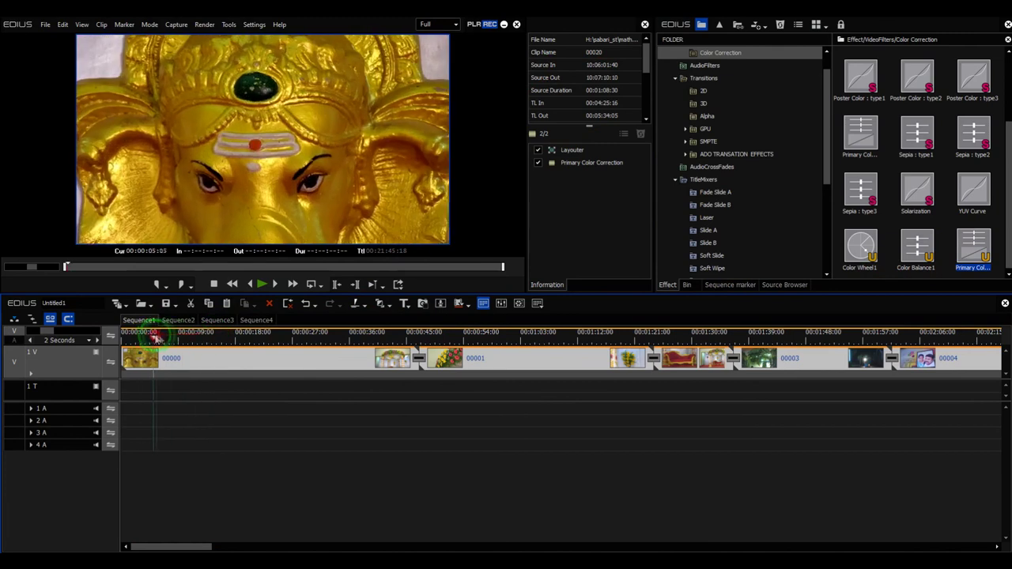
left_click_drag(205, 353, 327, 360)
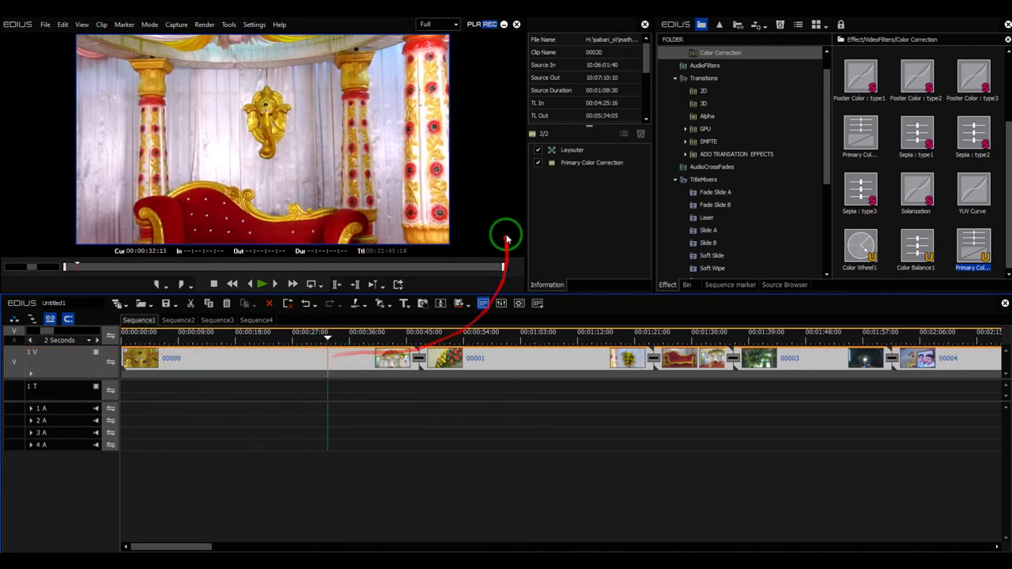
left_click(538, 163)
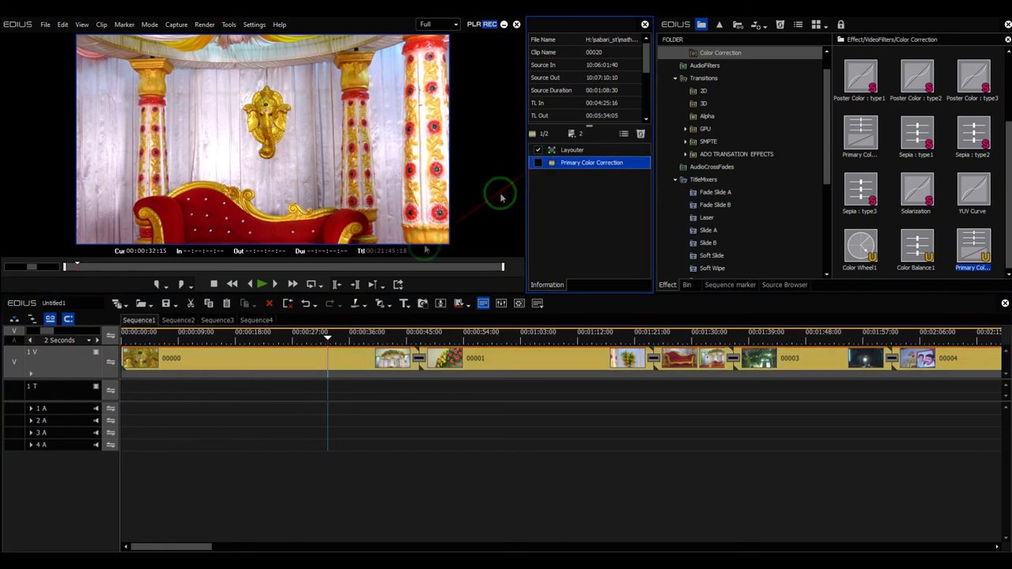
Step: Select clip 00000 and compare its picture with Primary Color Correction disabled and enabled, leaving the filter enabled
left_click(248, 362)
left_click(538, 164)
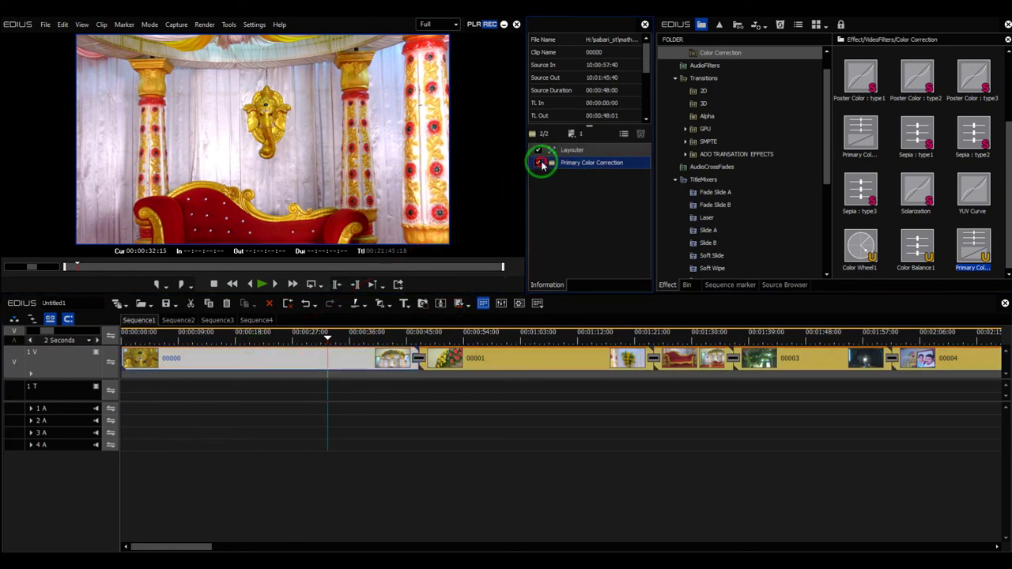
left_click(538, 164)
left_click(538, 163)
double_click(538, 163)
left_click(539, 164)
left_click(319, 121)
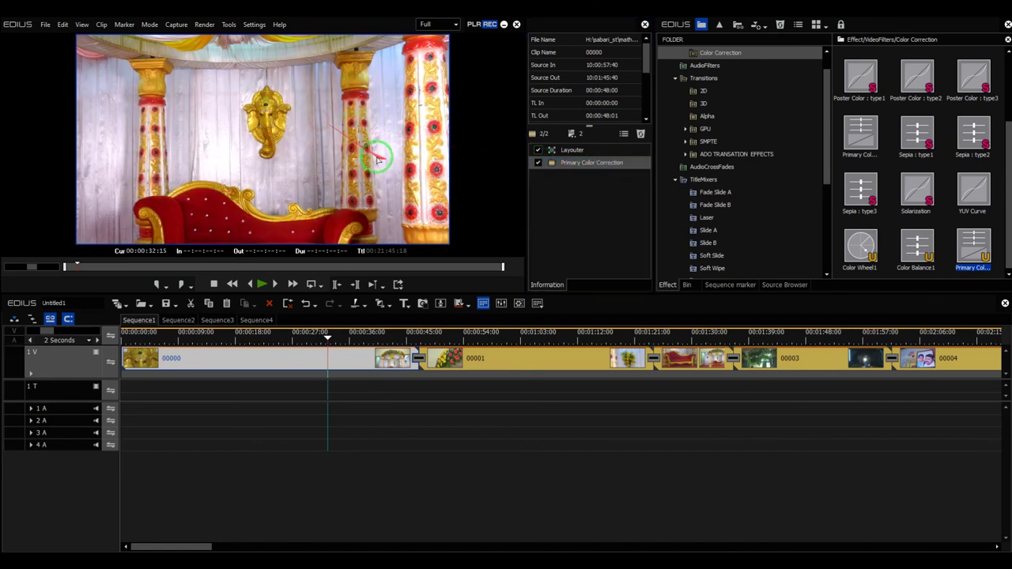
left_click(540, 163)
left_click(540, 164)
left_click(540, 163)
left_click(540, 164)
left_click(540, 163)
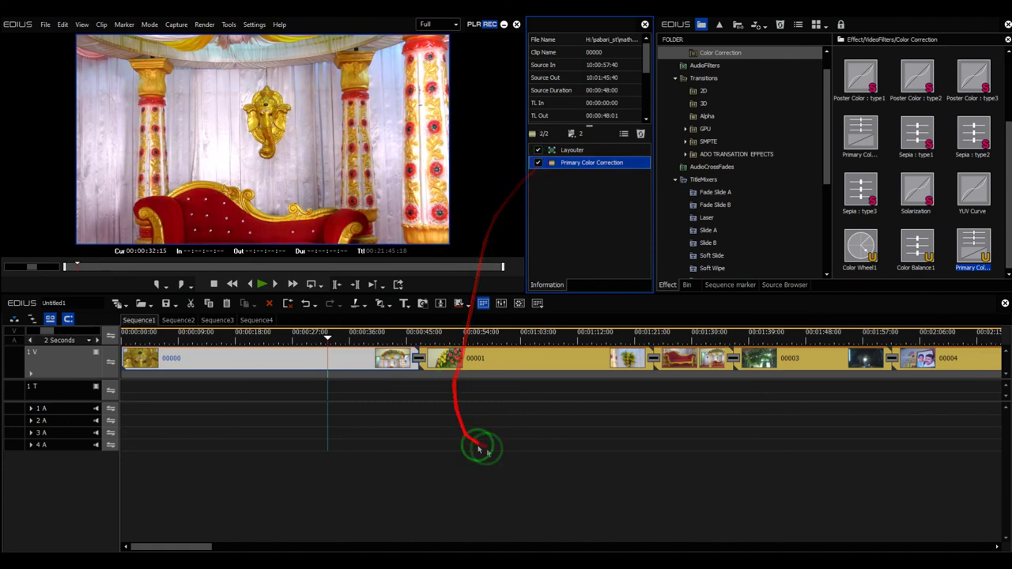
Step: Review the sequence on to about 00:11:18:04, comparing clip 00045 with Primary Color Correction disabled and enabled
scroll(482, 445, "down", 3)
left_click(224, 336)
left_click_drag(224, 336, 492, 349)
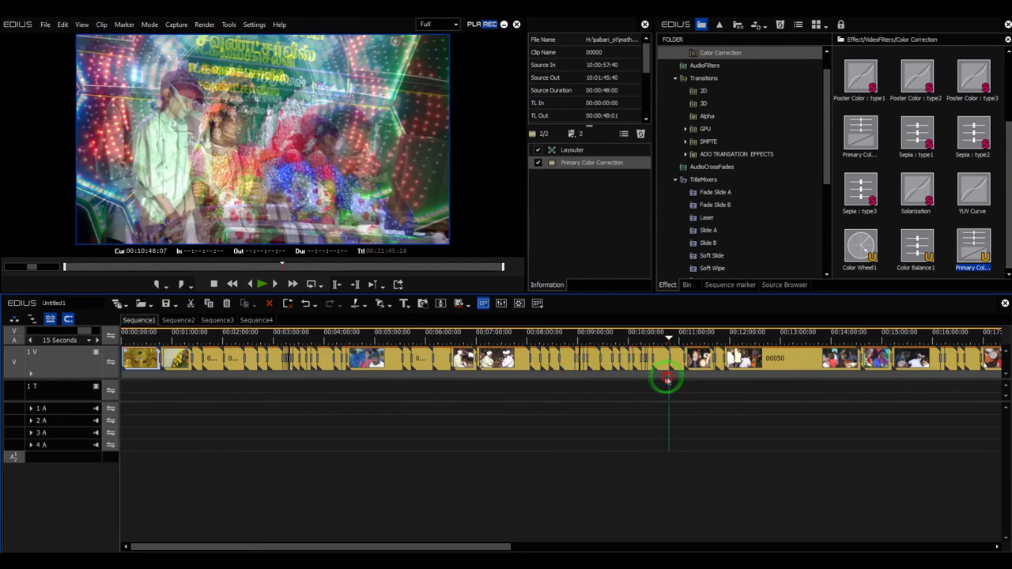
left_click(663, 357)
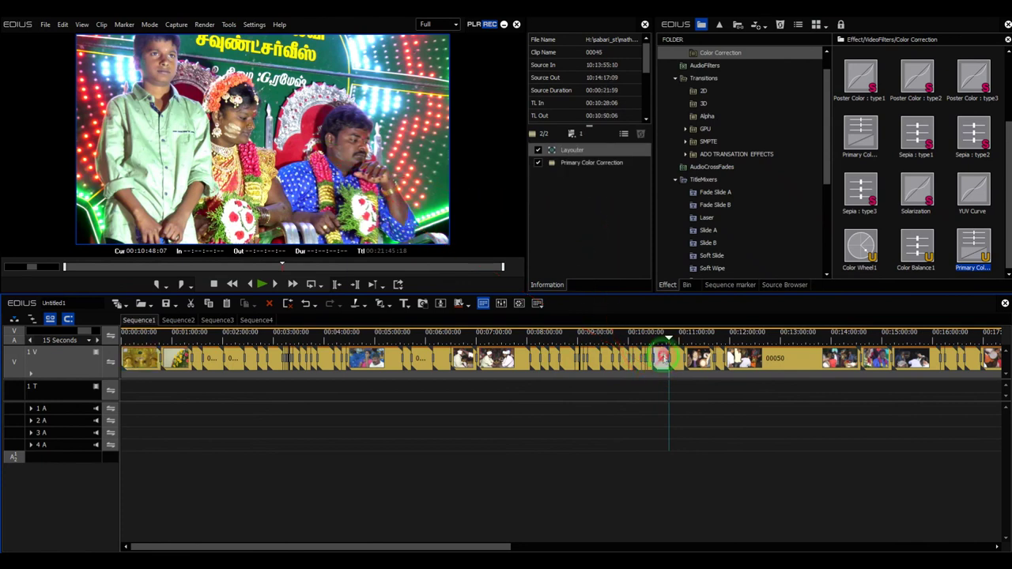
left_click(539, 163)
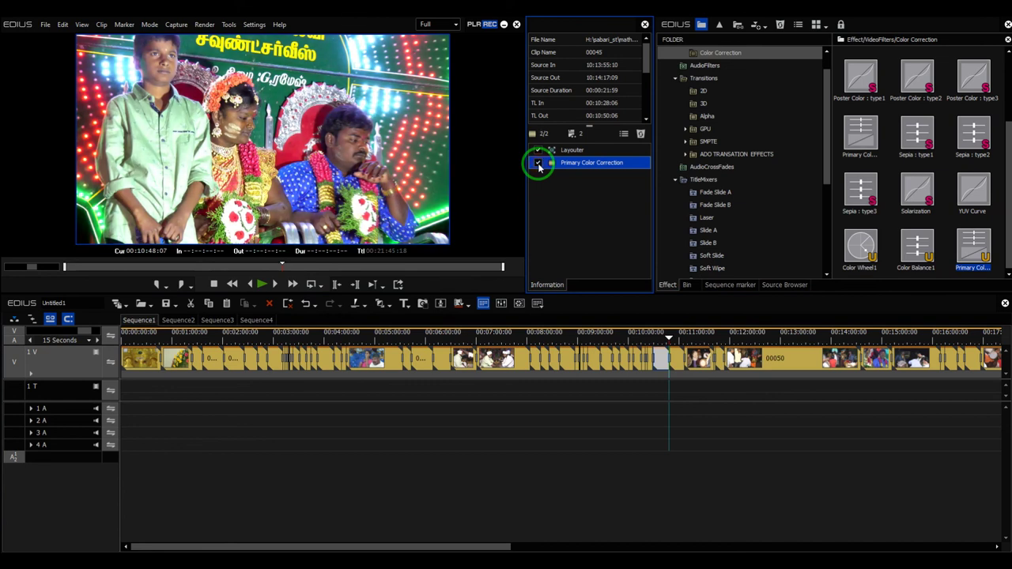
left_click_drag(463, 545, 633, 540)
left_click_drag(194, 346, 222, 547)
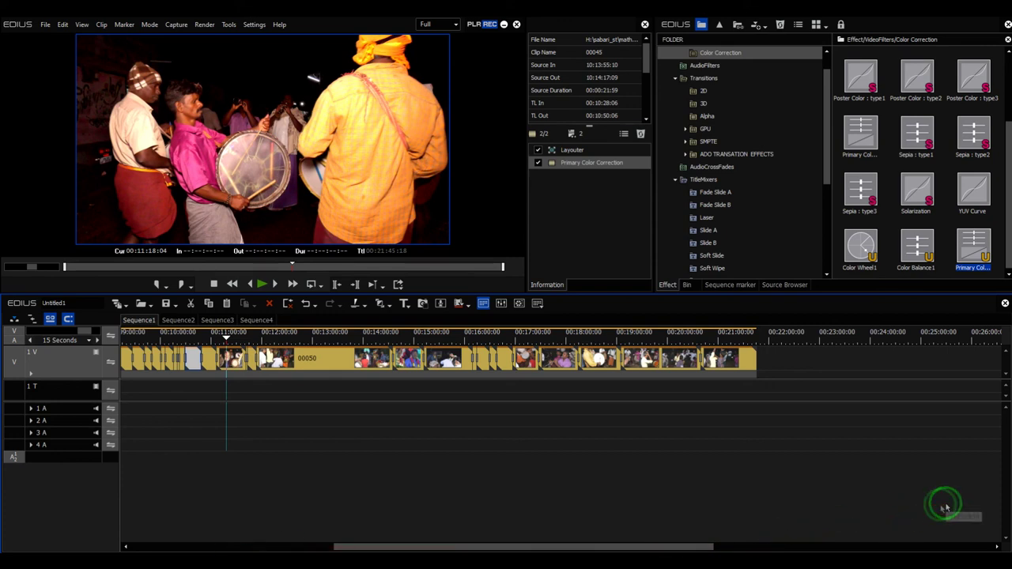
left_click(892, 560)
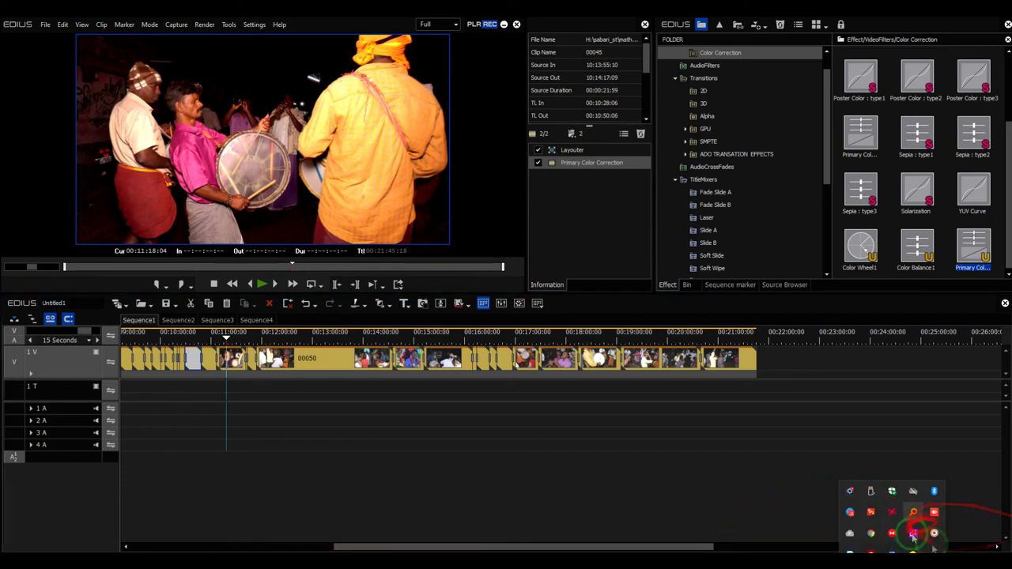